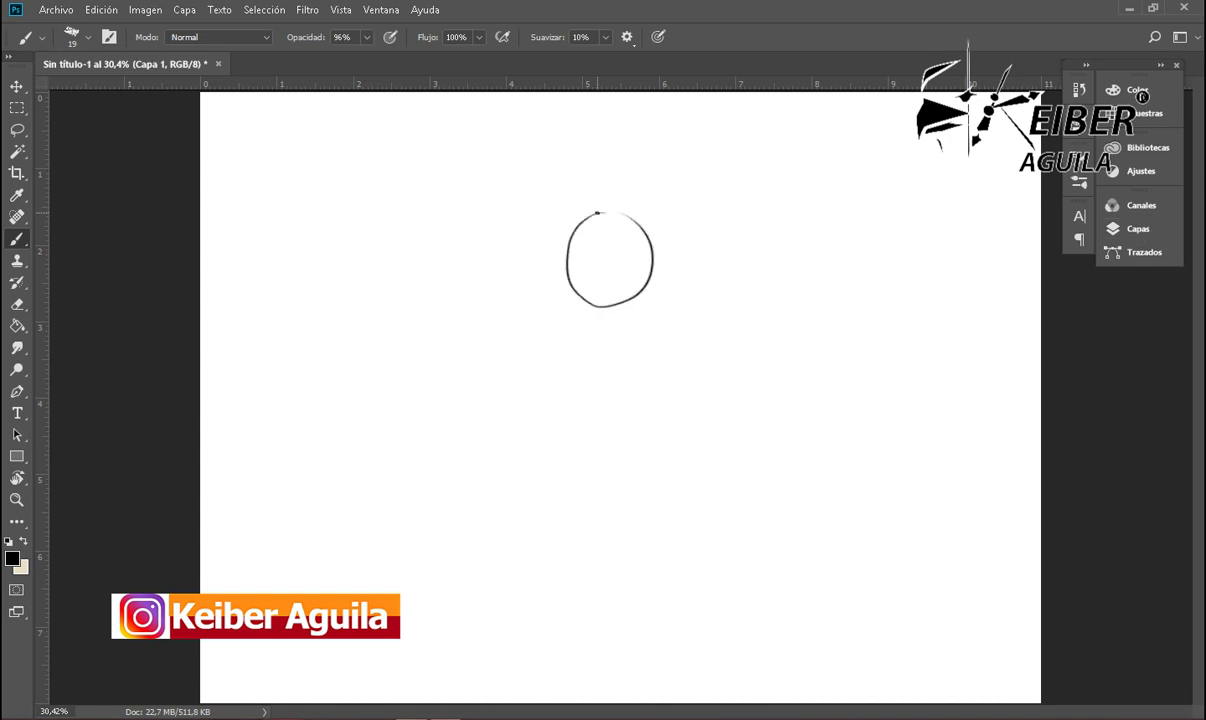
Step: Sketch a stick figure with a head circle, body, arm and outstretched leg lines
drag(601, 312, 304, 363)
drag(555, 488, 877, 375)
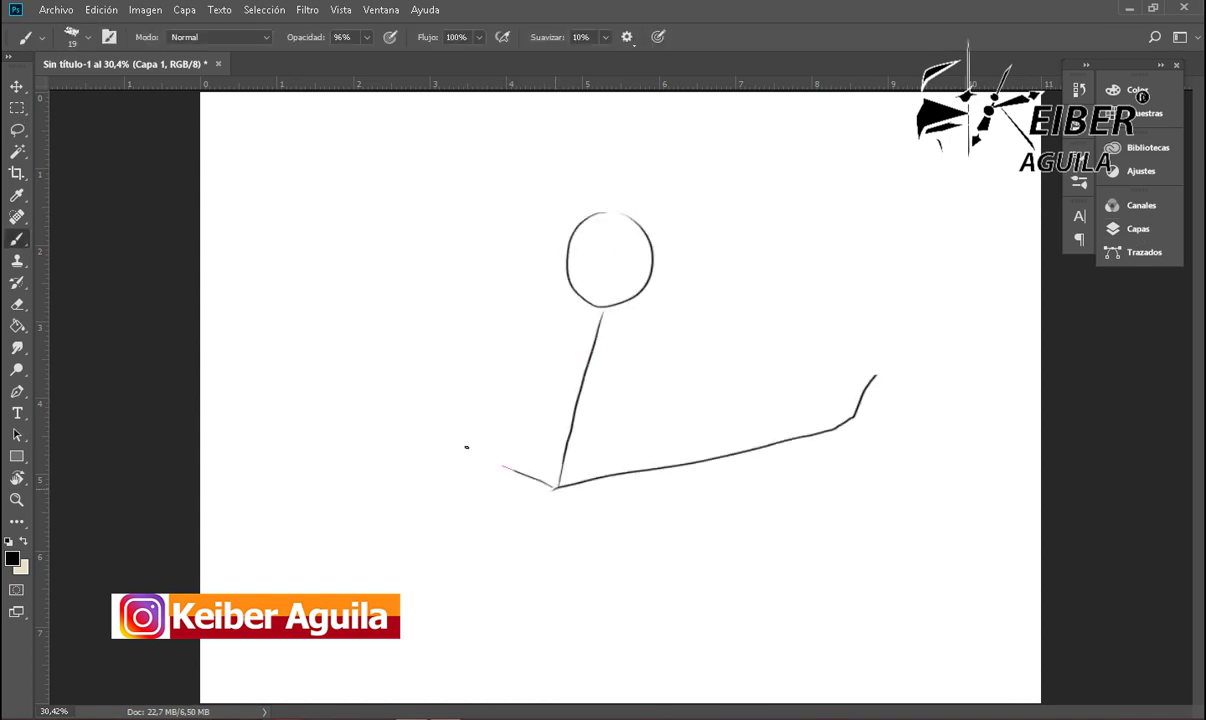
drag(466, 447, 271, 352)
drag(597, 335, 531, 289)
drag(612, 213, 537, 315)
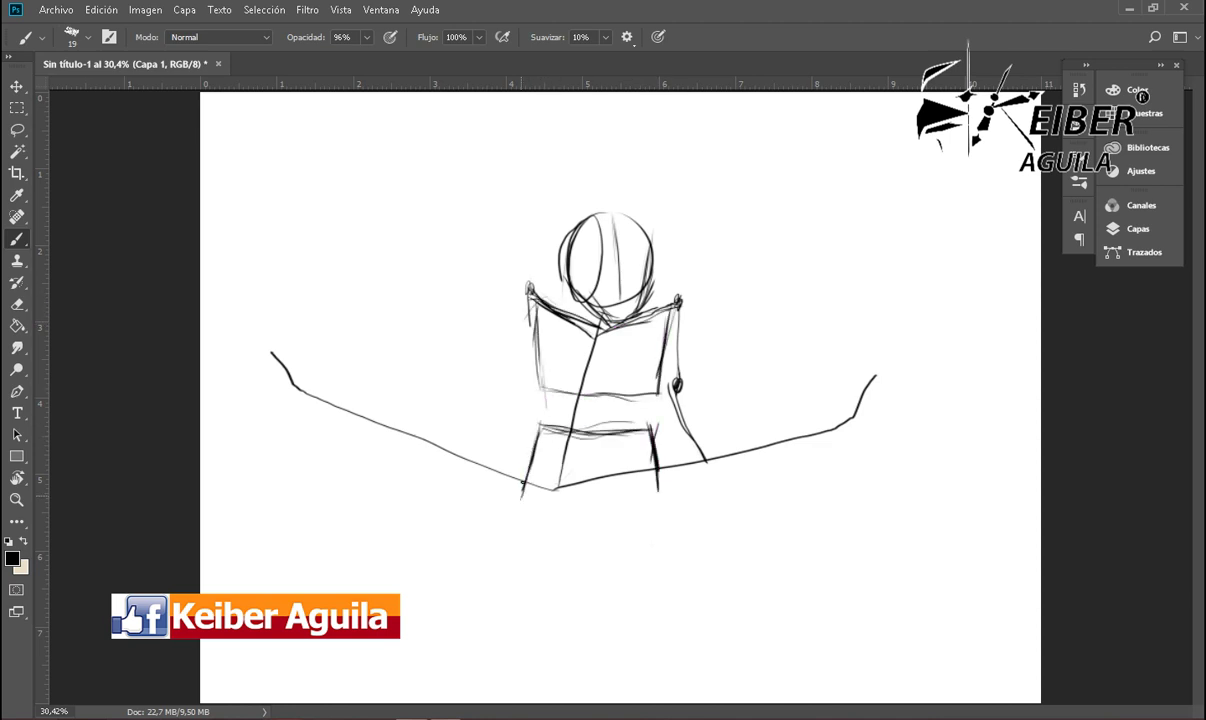
Step: Rough in both sides of the torso and curved hip lines
drag(661, 298, 658, 495)
drag(535, 300, 585, 495)
mouse_move(590, 495)
mouse_down()
mouse_move(647, 517)
mouse_move(740, 450)
mouse_move(848, 405)
mouse_up()
Step: Sketch the left leg outline to the foot, the right thigh, and an arm
drag(555, 465, 505, 420)
drag(525, 500, 425, 400)
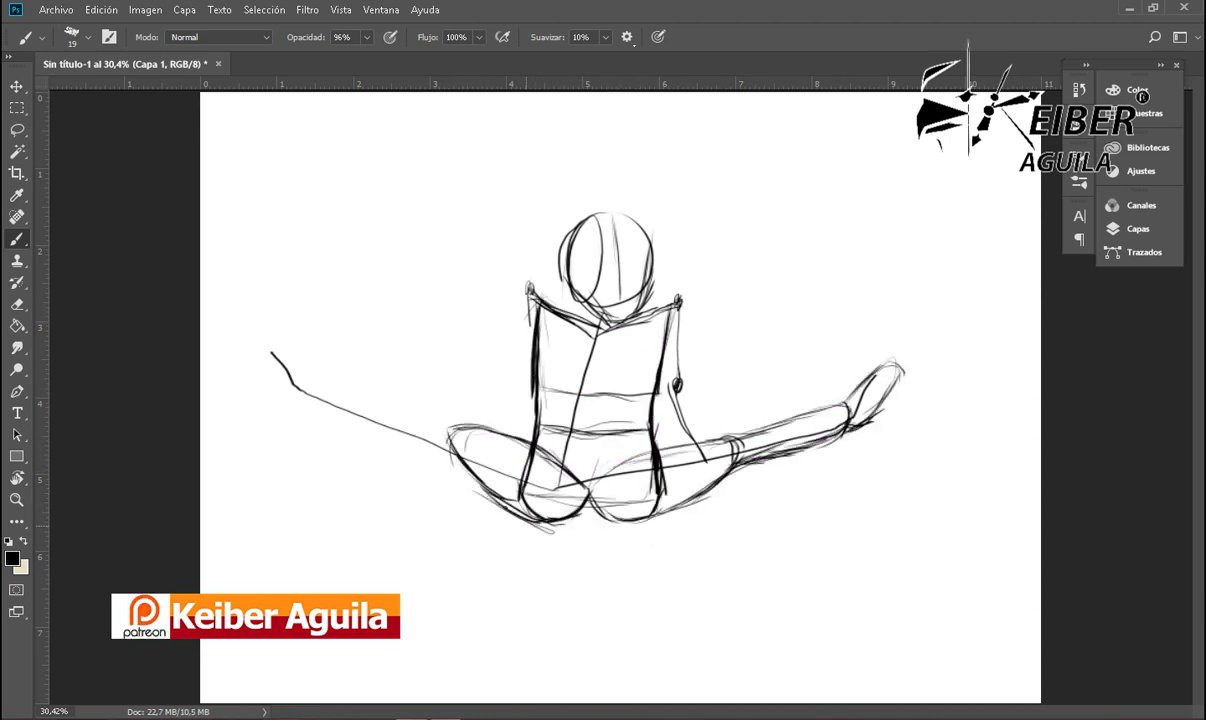
mouse_move(450, 445)
mouse_down()
mouse_move(290, 355)
mouse_move(292, 328)
mouse_up()
drag(733, 450, 852, 412)
drag(738, 440, 856, 402)
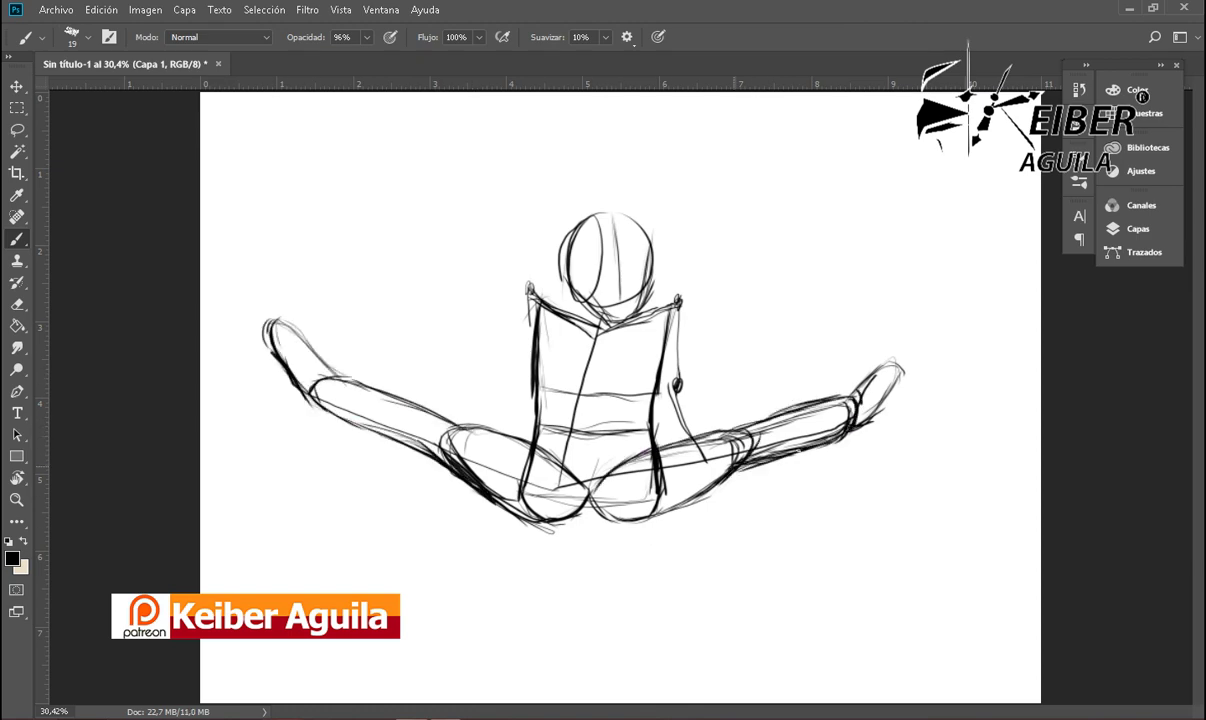
mouse_move(670, 295)
mouse_down()
mouse_move(675, 400)
mouse_move(690, 410)
mouse_up()
Step: Outline the second arm, then lasso the head and neck, shift them up, and redraw the neck
drag(530, 290, 520, 360)
key(l)
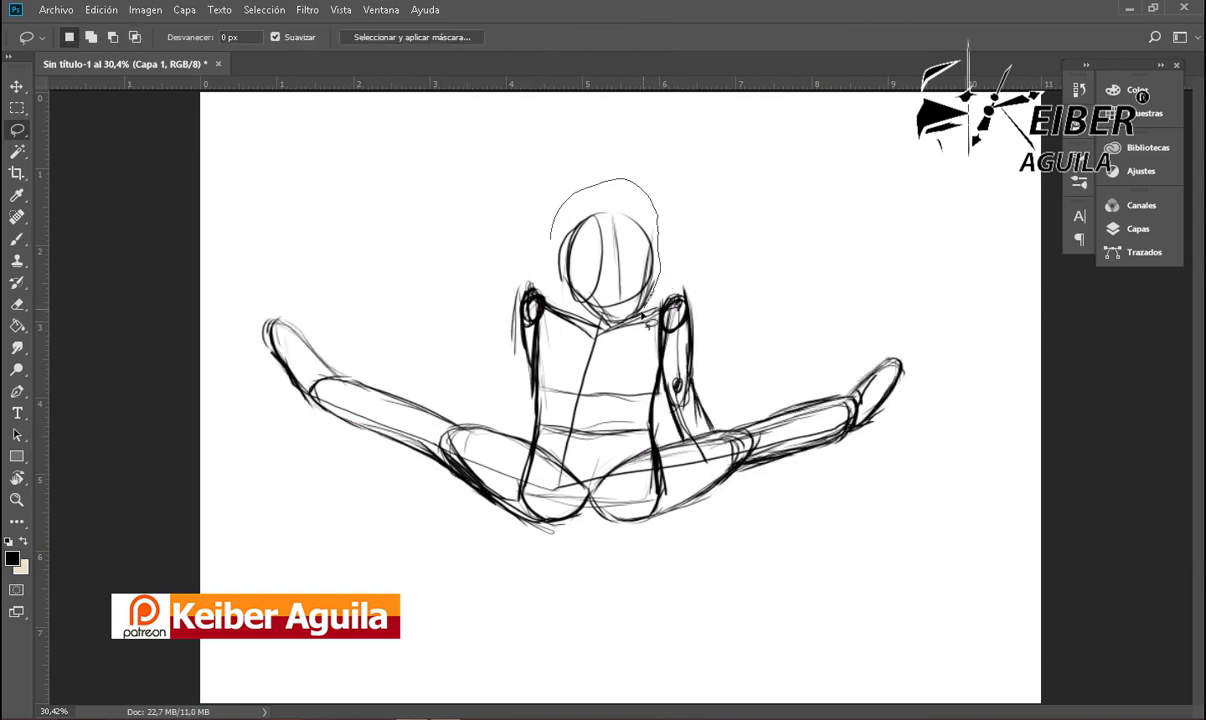
drag(605, 265, 602, 256)
key(b)
key(l)
drag(550, 190, 555, 310)
drag(605, 250, 603, 237)
key(b)
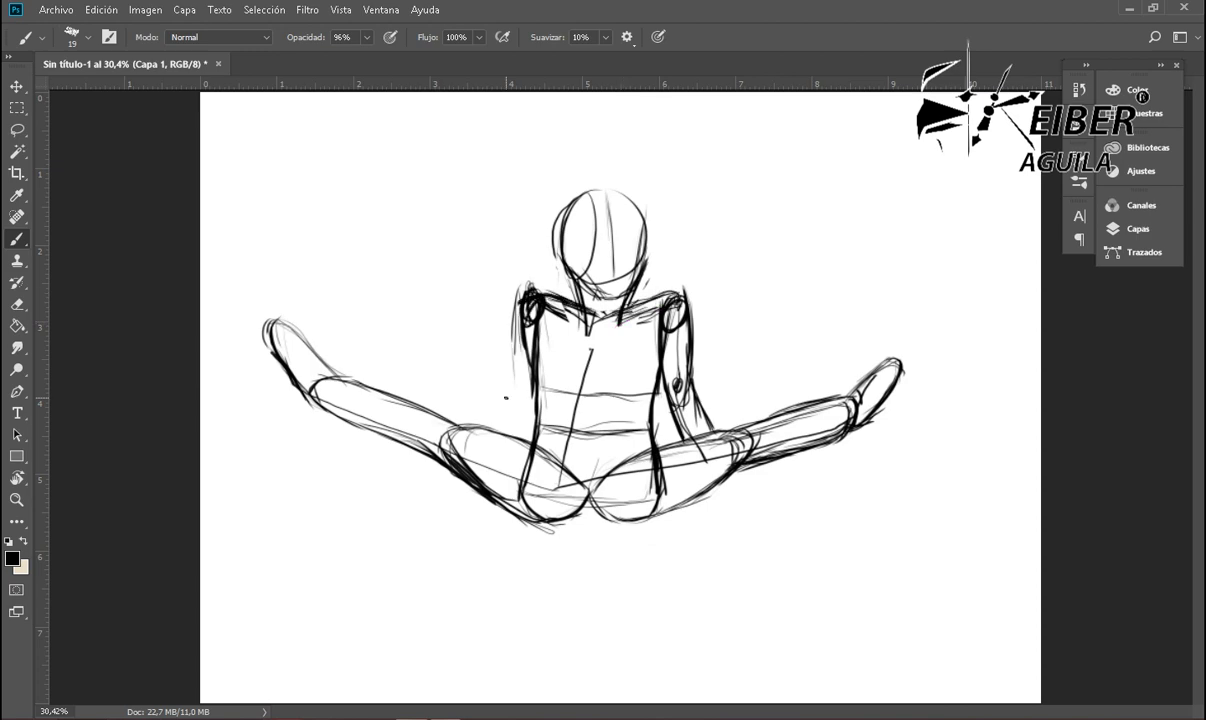
Step: Lasso the upper body and move it higher
key(l)
drag(498, 310, 700, 300)
drag(600, 260, 600, 240)
key(b)
Step: Reinforce the torso sides and write handwritten lettering below the figure
drag(510, 290, 508, 420)
drag(632, 345, 660, 420)
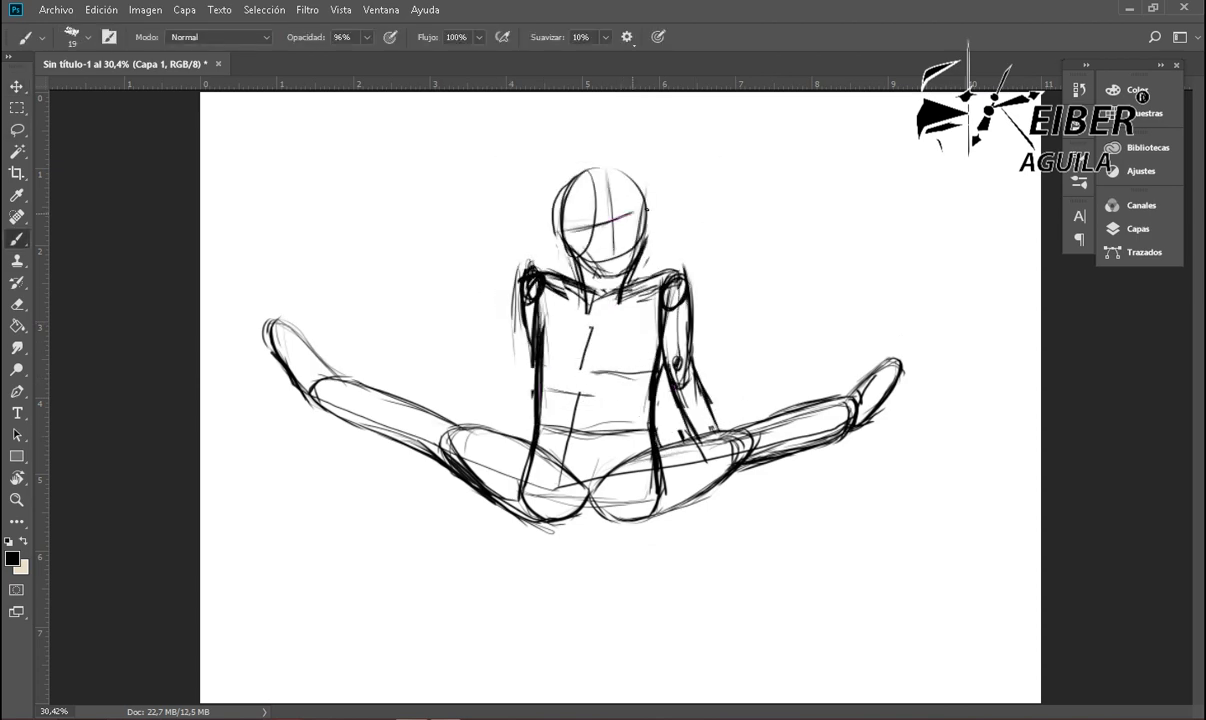
drag(309, 457, 855, 500)
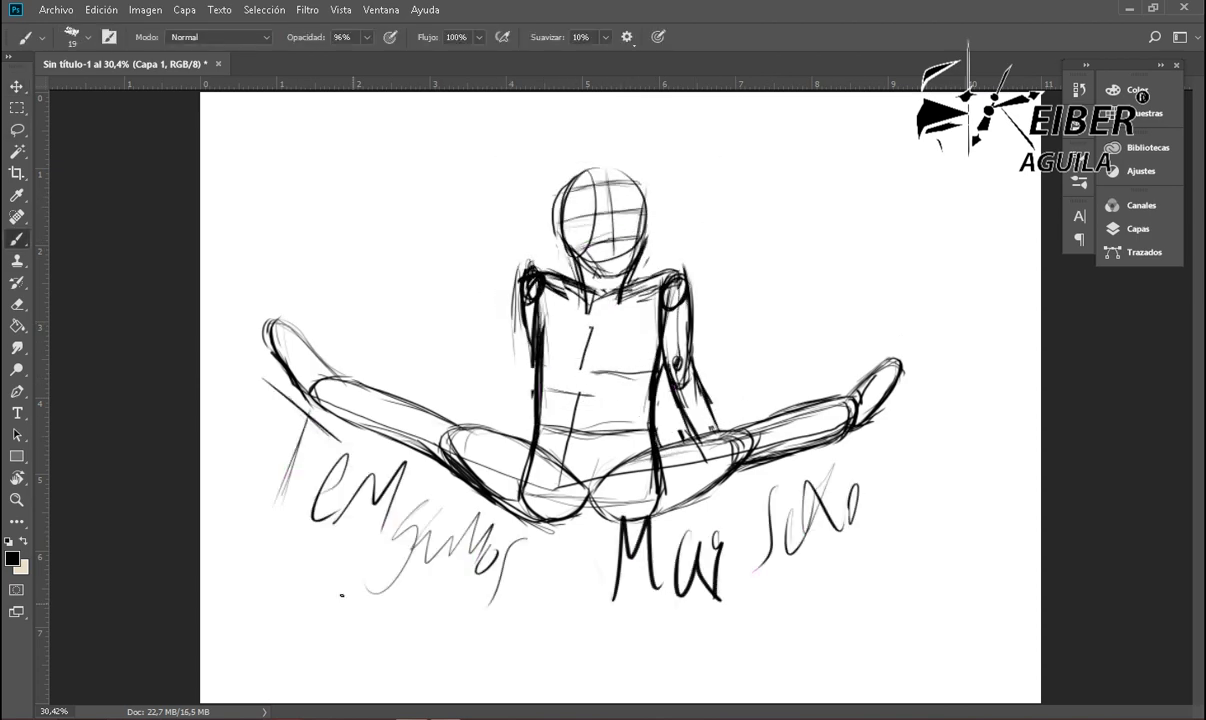
drag(335, 600, 890, 660)
Step: Lasso and Free Transform the legs, stretching the right leg and resizing the left
key(l)
drag(585, 470, 590, 475)
key(ctrl+t)
drag(960, 410, 995, 390)
key(ctrl+t)
drag(371, 256, 356, 238)
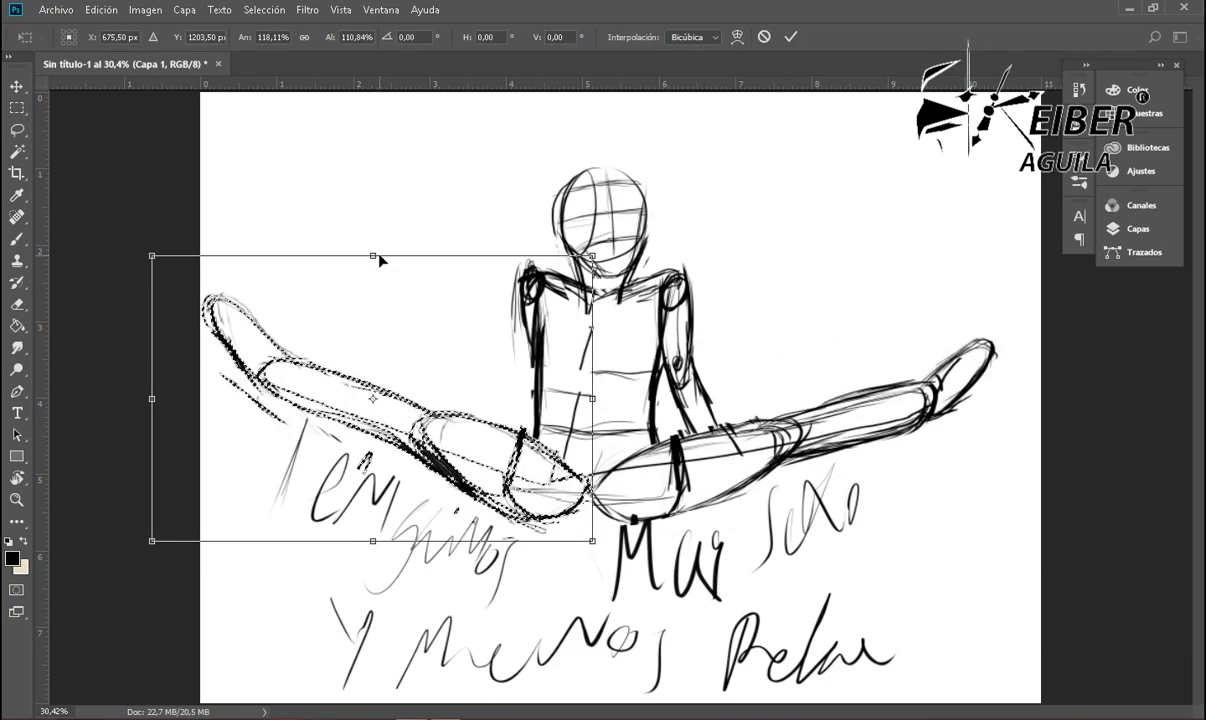
key(Return)
Step: Enlarge the upper body, fade the sketch to light grey, and add new layer Capa 2
drag(520, 250, 515, 255)
key(ctrl+t)
drag(439, 257, 465, 257)
key(Return)
key(ctrl+d)
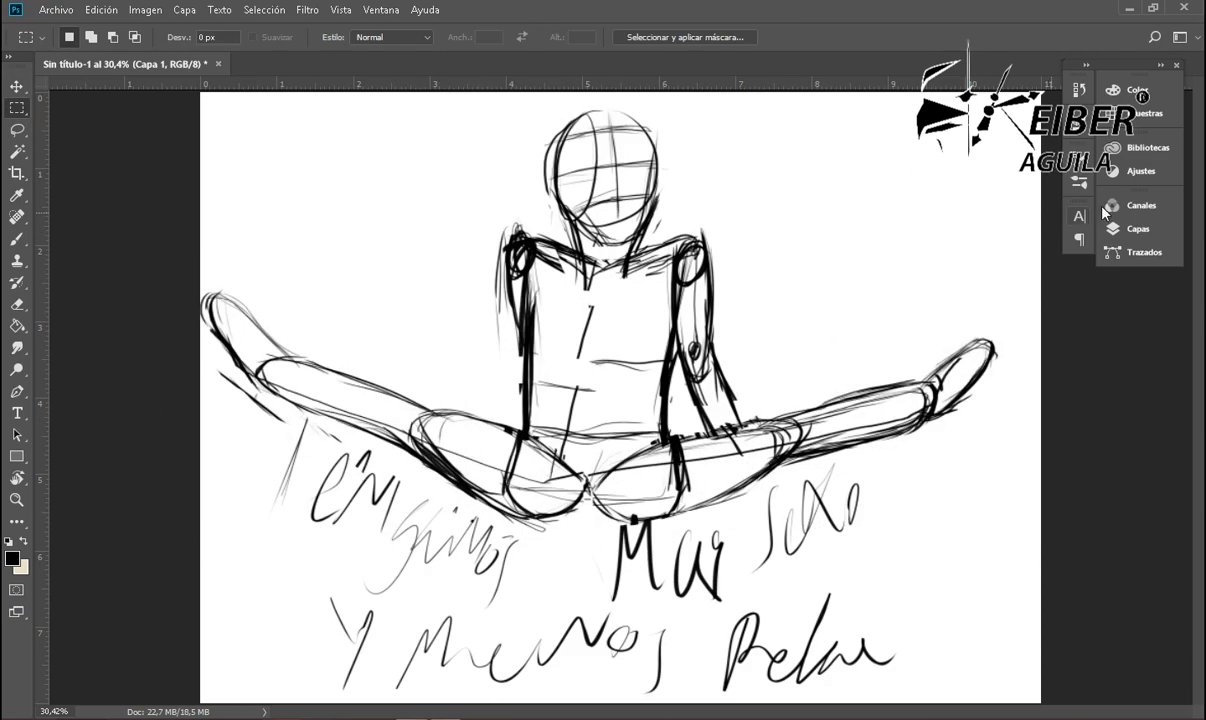
key(ctrl+shift+alt+n)
key(b)
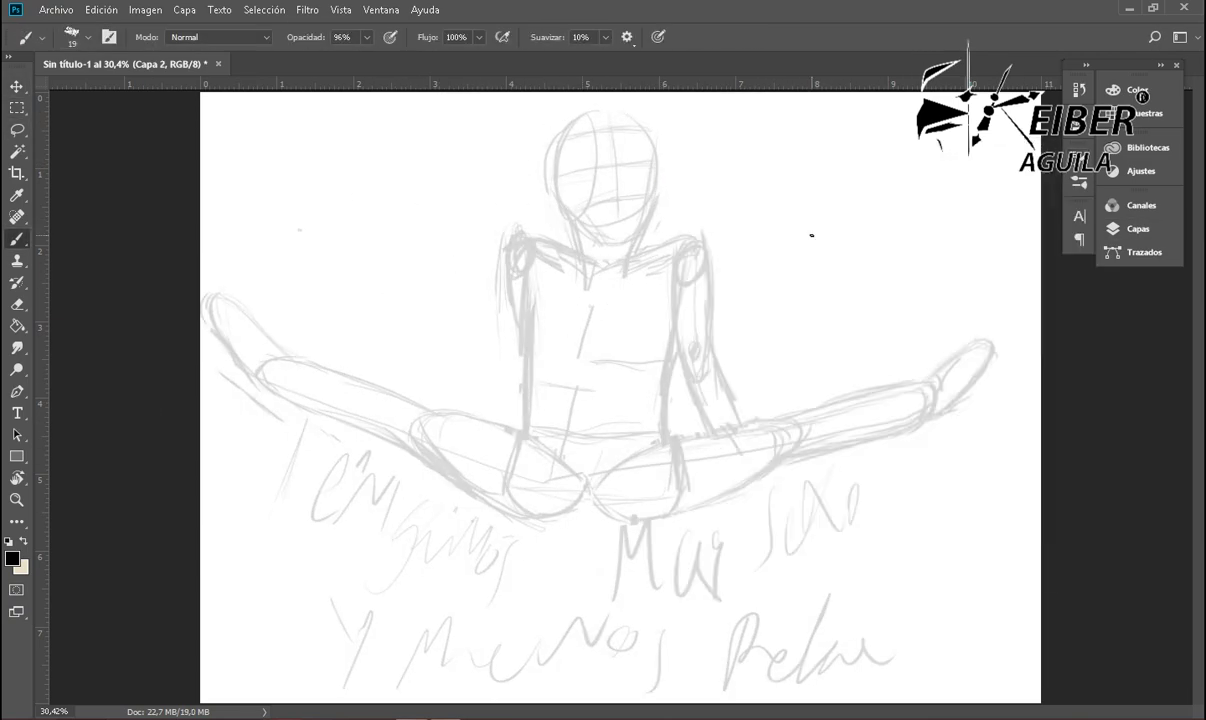
Step: Zoom in and ink the head's right contour and both edges of the hair
key(z)
scroll(584, 276, up, 3)
key(b)
drag(676, 126, 655, 268)
key(ctrl+z)
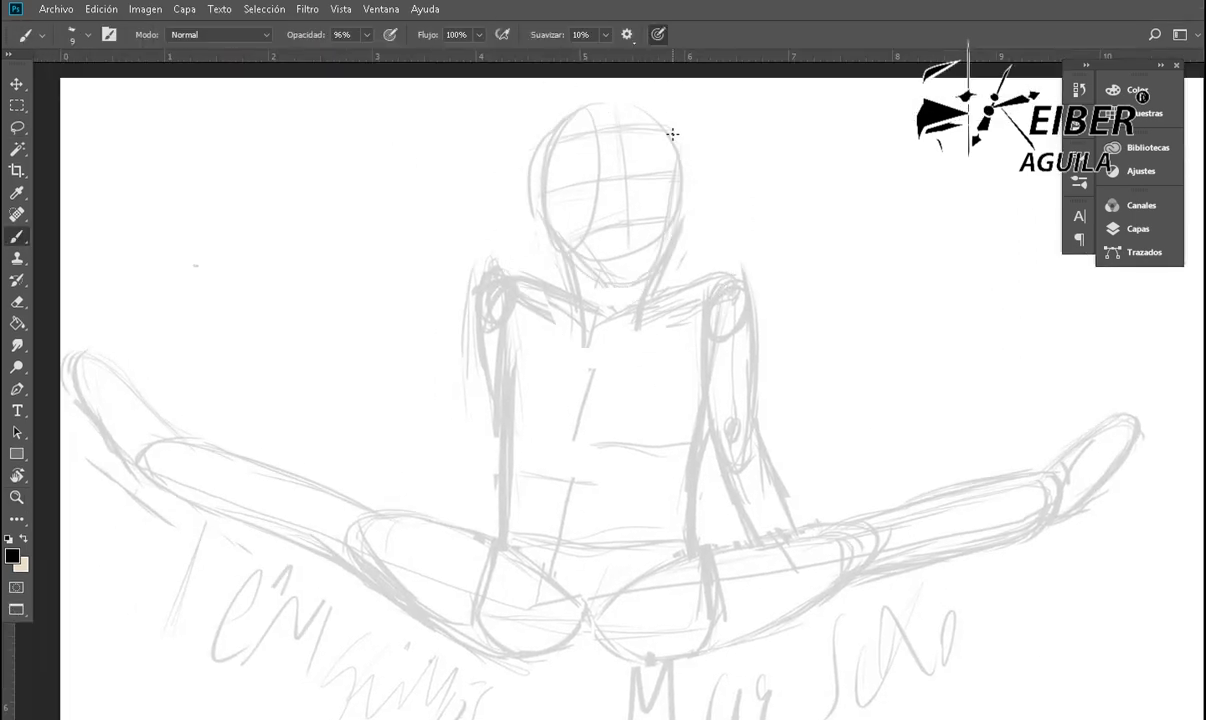
drag(679, 162, 680, 213)
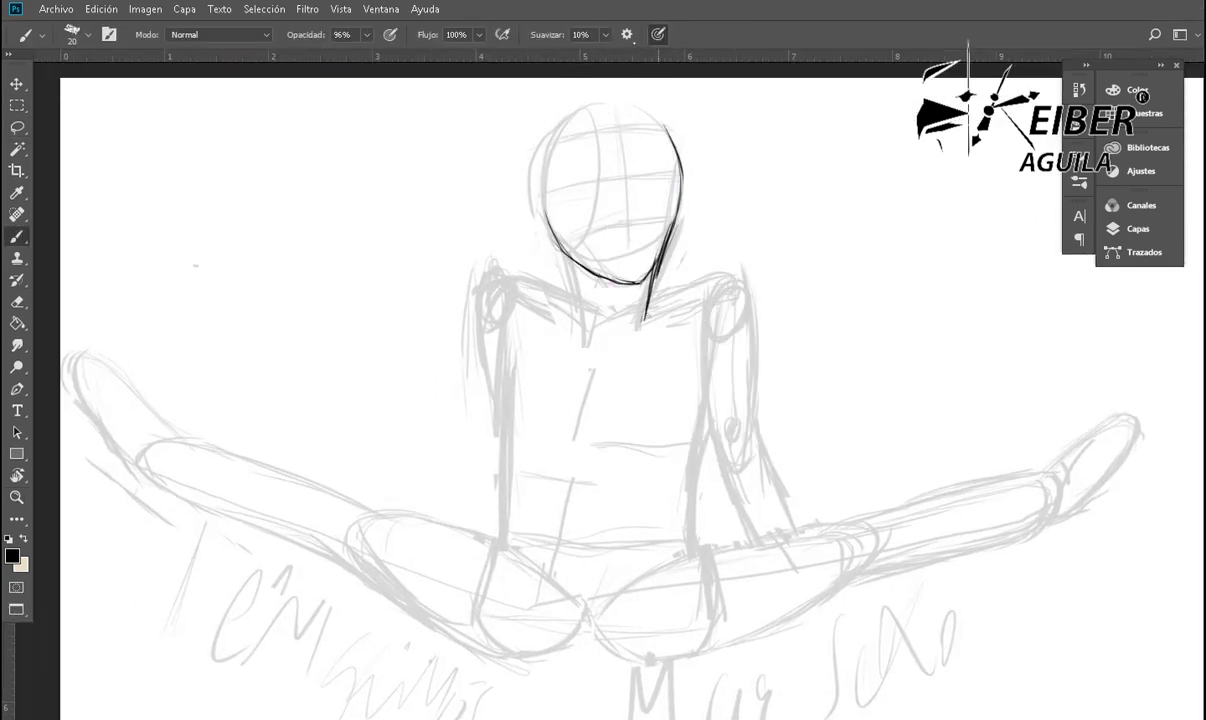
drag(693, 163, 668, 290)
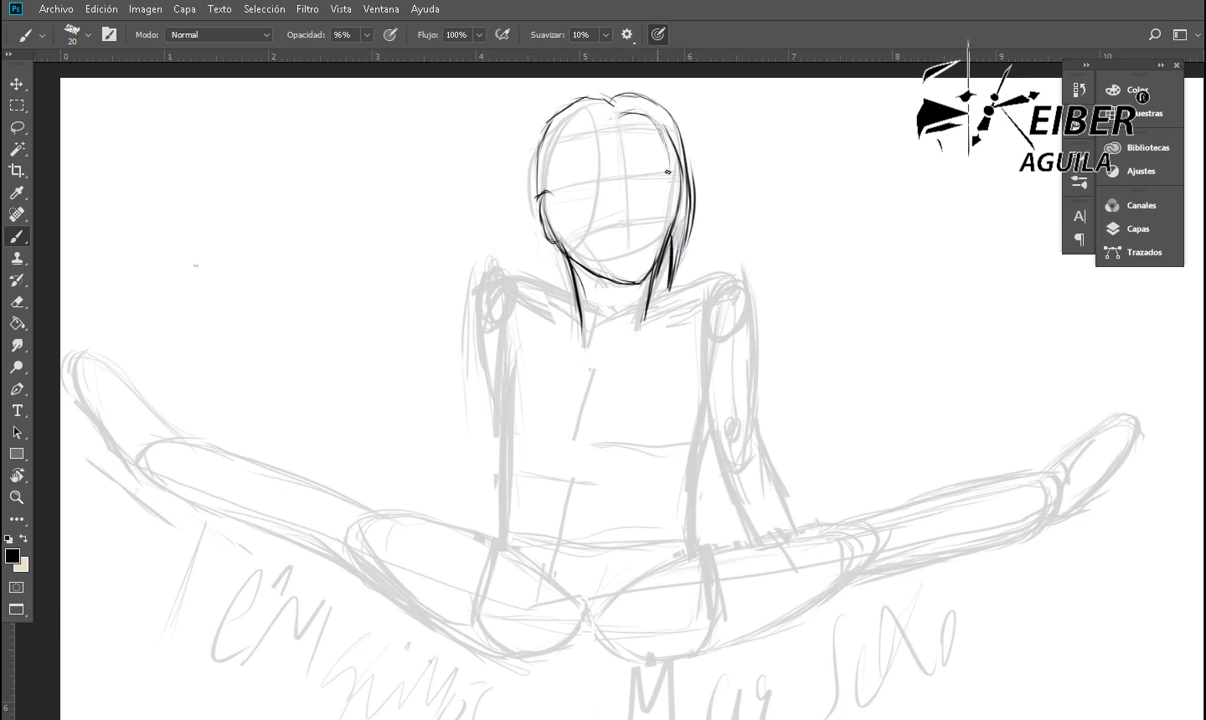
drag(545, 135, 572, 298)
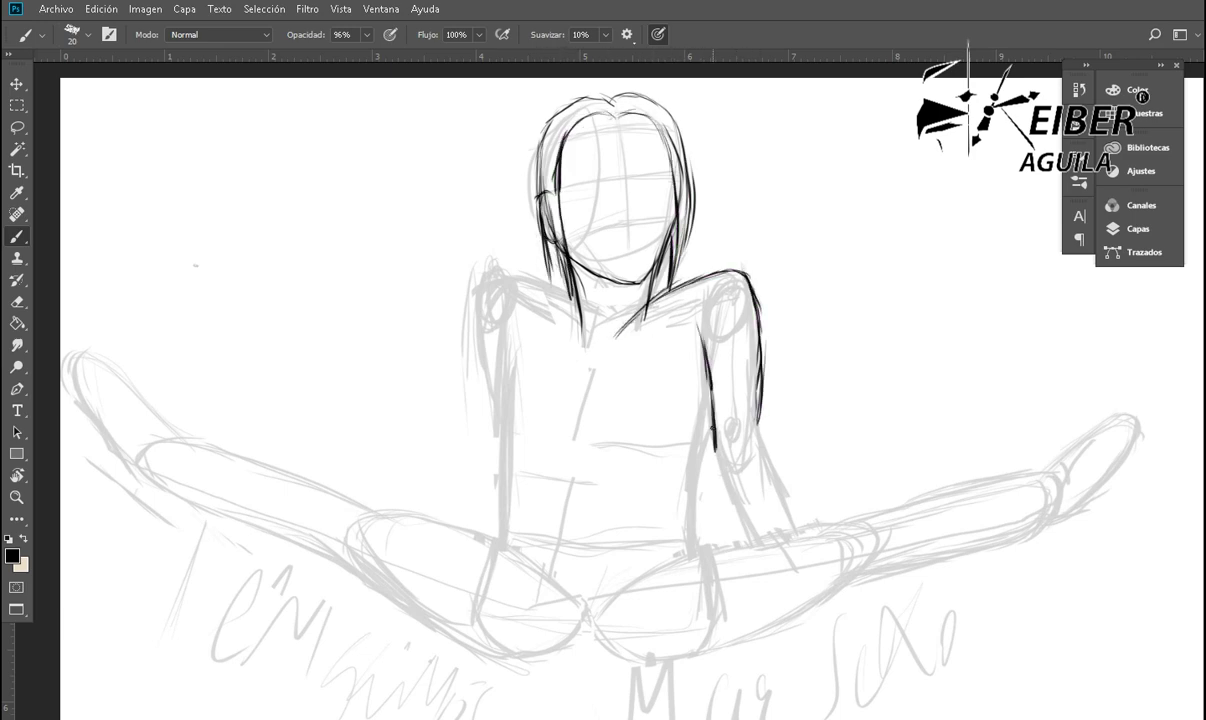
Step: Ink both arms and the left thigh, then flip the canvas horizontally
drag(714, 448, 760, 553)
drag(755, 425, 779, 511)
drag(511, 279, 498, 465)
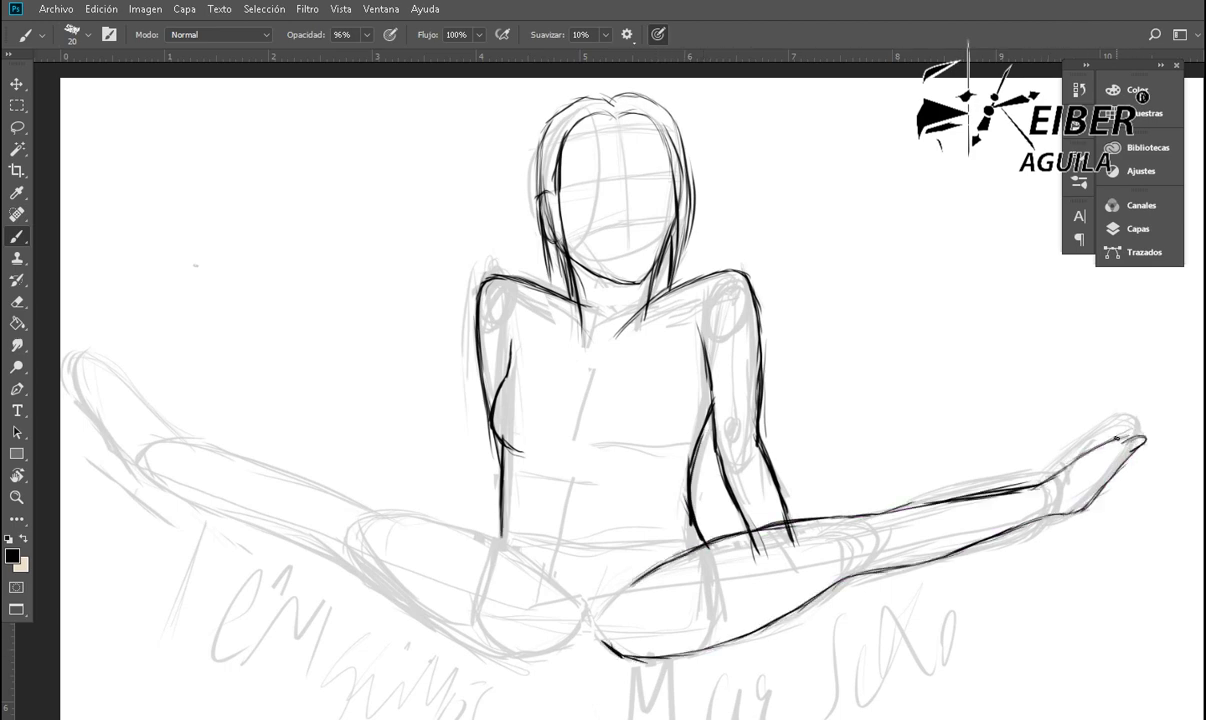
drag(505, 535, 315, 492)
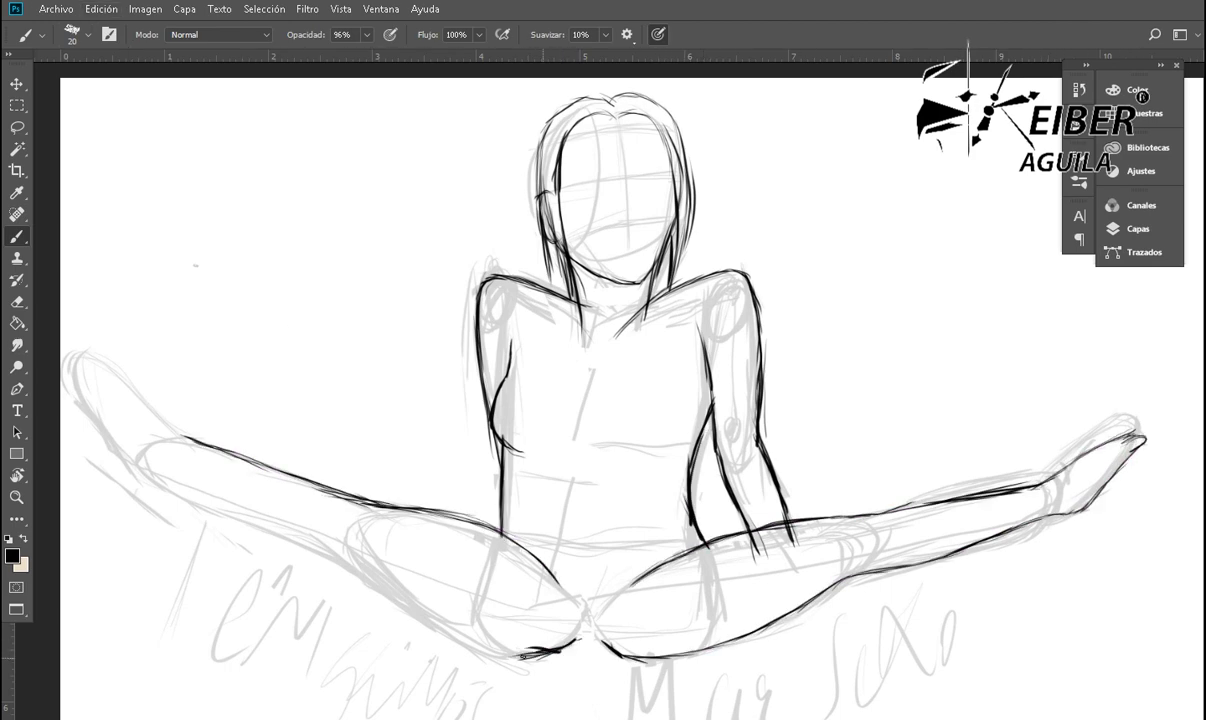
key(ctrl+shift+h)
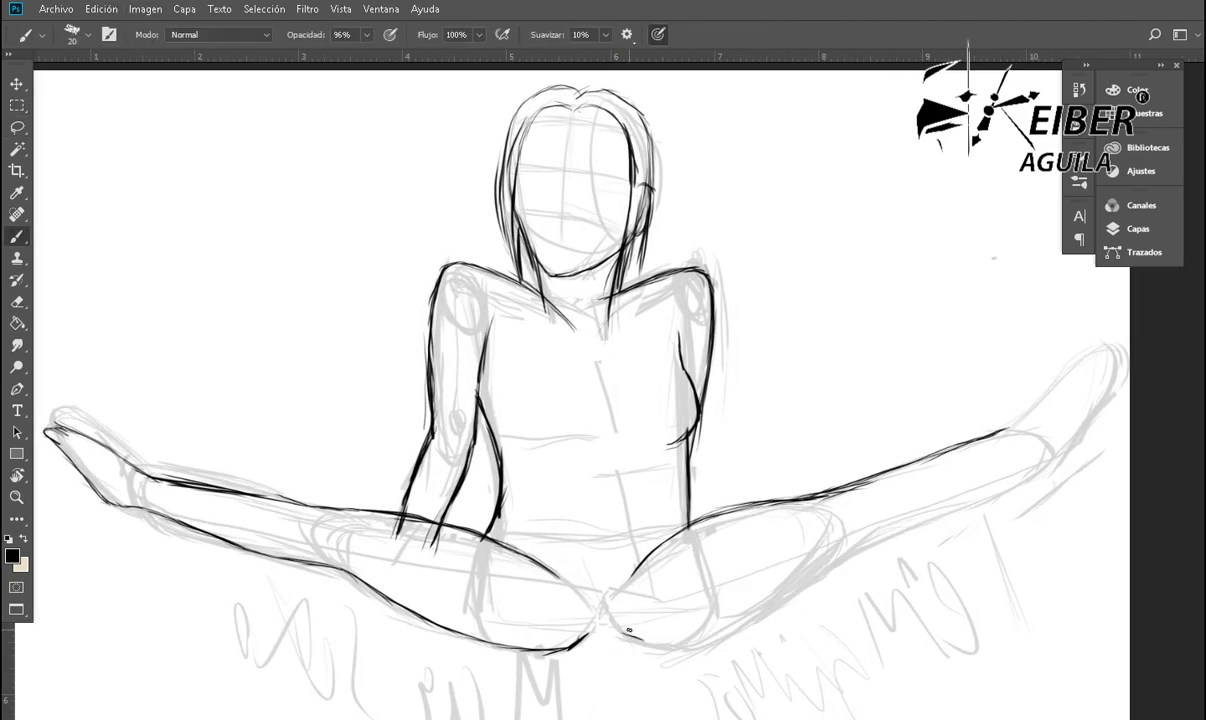
Step: Redraw the right thigh's upper contour and ink the right foot
drag(622, 578, 1003, 432)
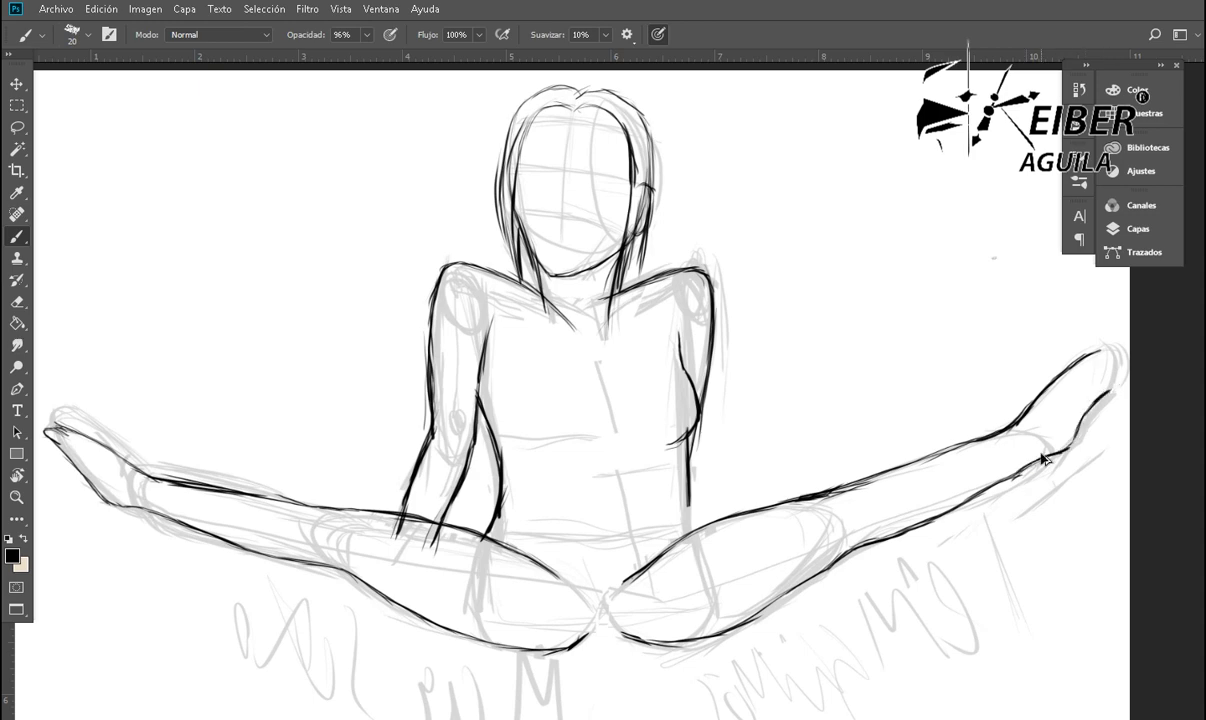
drag(1072, 418, 1050, 382)
mouse_move(1010, 430)
mouse_down()
mouse_move(1112, 356)
mouse_move(1050, 452)
mouse_up()
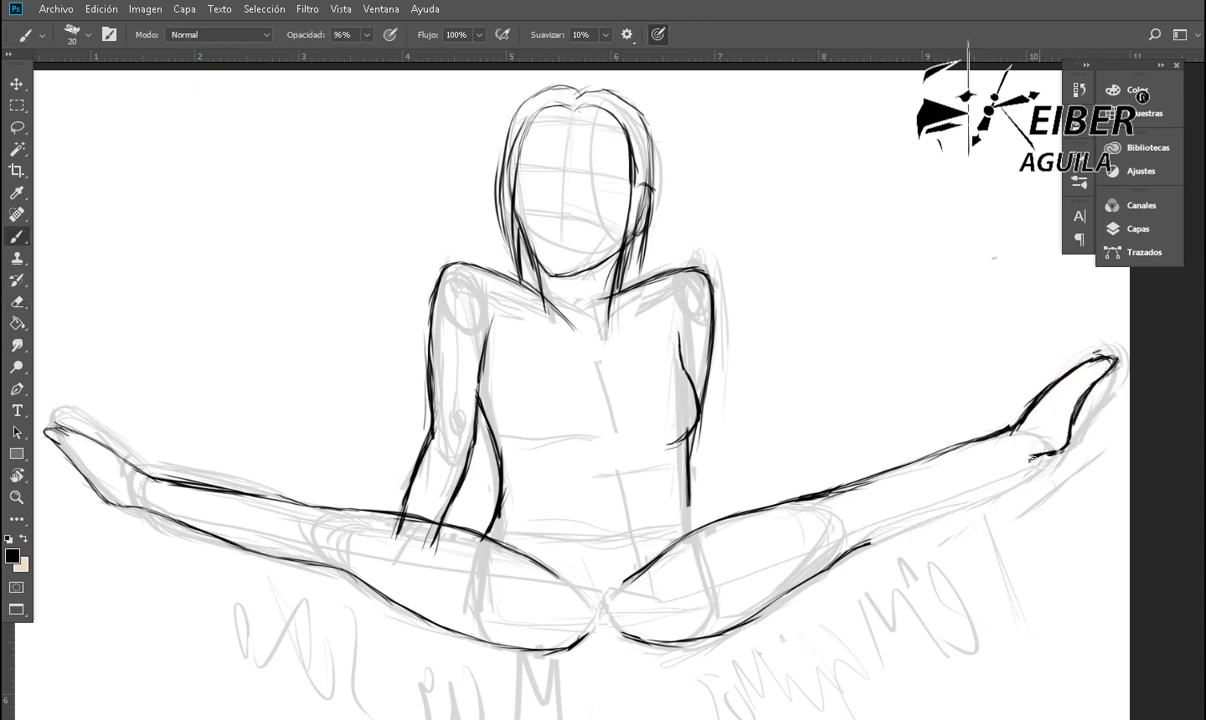
key(e)
key(b)
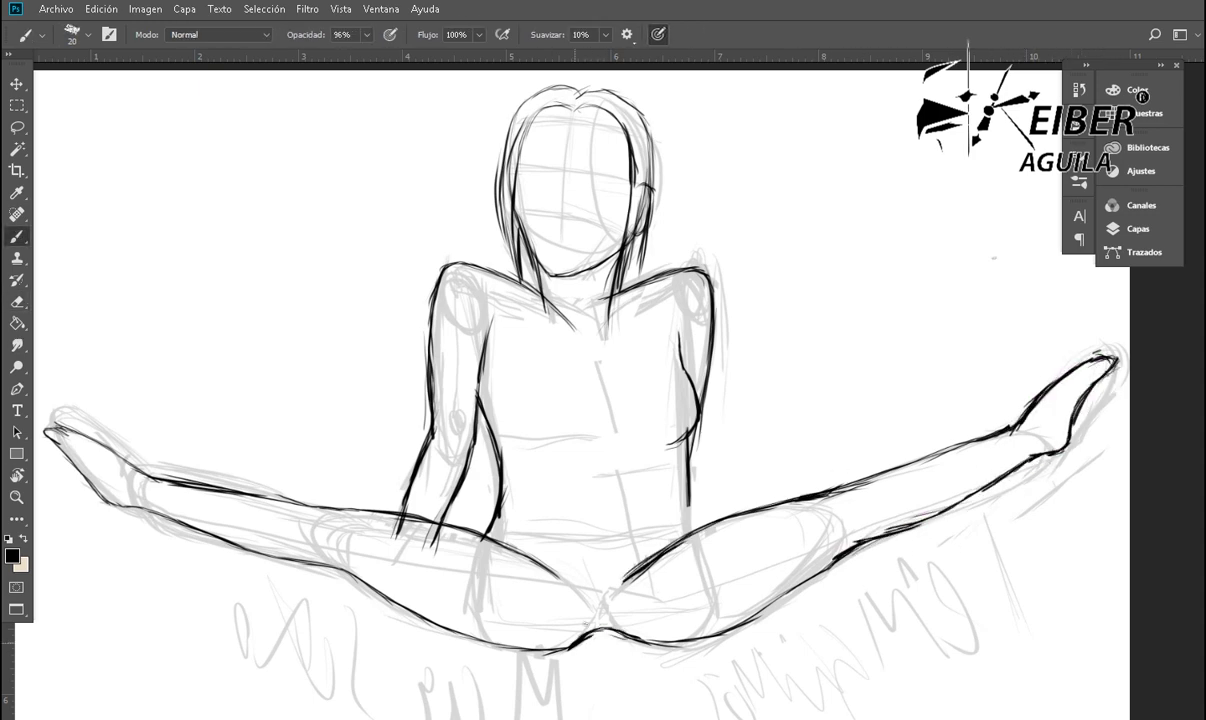
Step: Flip the canvas back horizontally and reposition the chest area with Lasso and Move
click(146, 9)
click(400, 275)
key(l)
key(v)
mouse_move(585, 370)
mouse_down()
mouse_move(655, 365)
mouse_move(600, 403)
mouse_up()
key(l)
key(ctrl+d)
Step: Add a short detail stroke on the torso and lasso the torso area
key(b)
drag(684, 378, 673, 437)
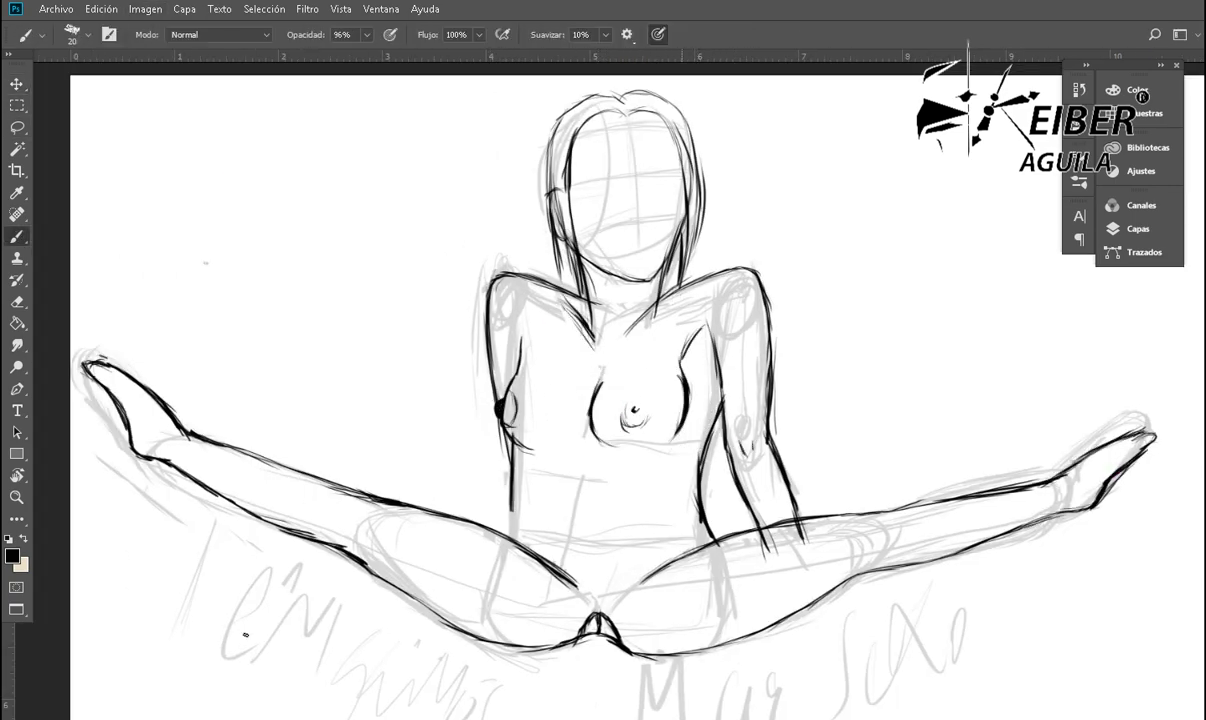
key(l)
drag(767, 161, 480, 520)
Step: Nudge the selected torso down, deselect, and zoom in on the head
key(v)
key(ctrl+minus)
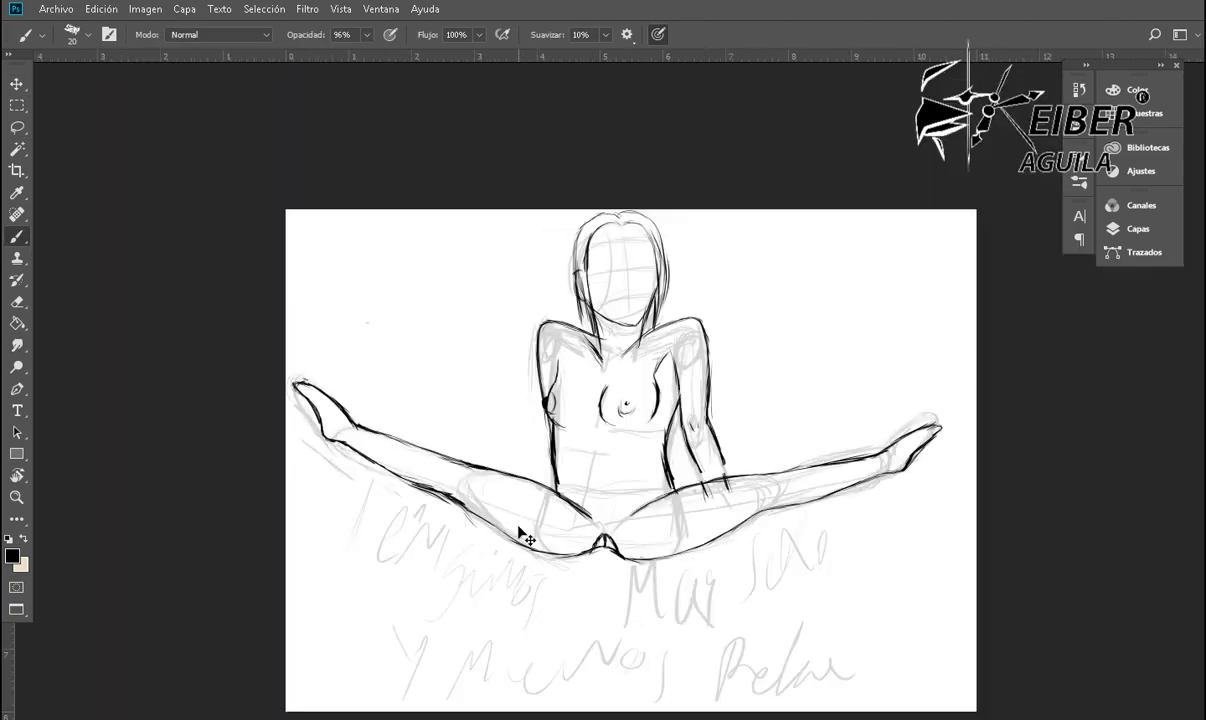
key(ctrl+d)
key(Down)
key(Down)
key(z)
click(625, 290)
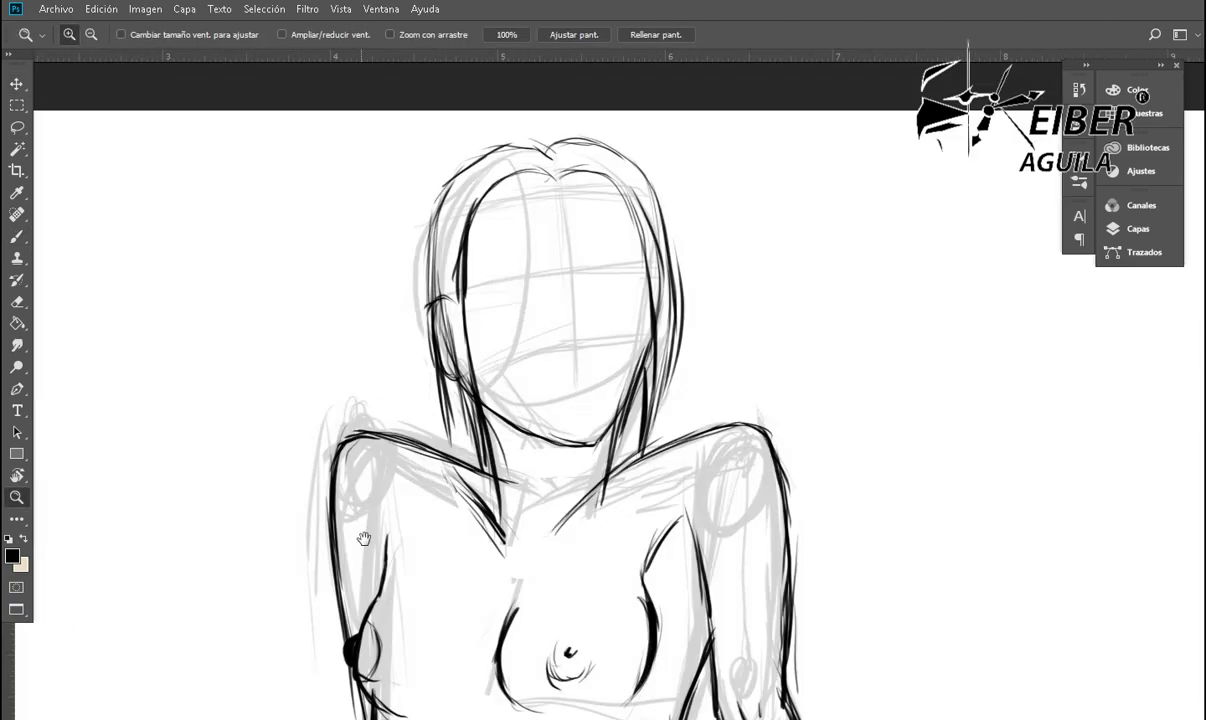
key(b)
Step: Undo the eye strokes, draw the mouth and lips, and zoom in on the face
key(ctrl+z)
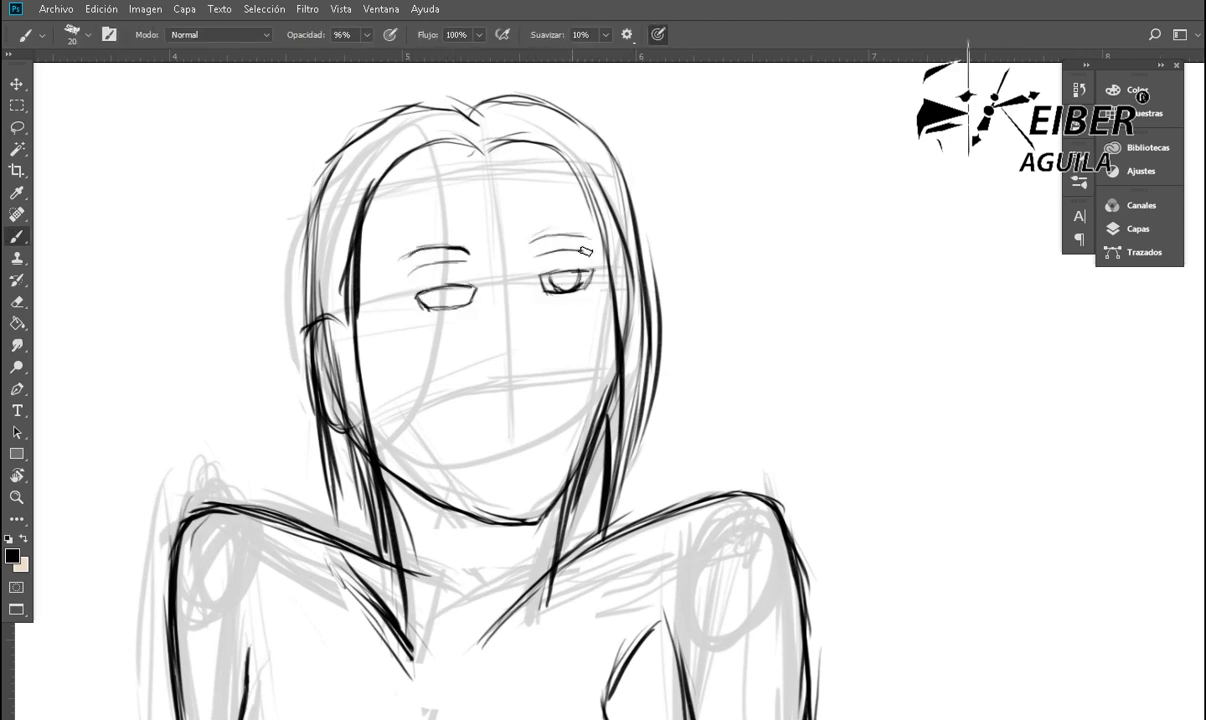
drag(493, 455, 514, 455)
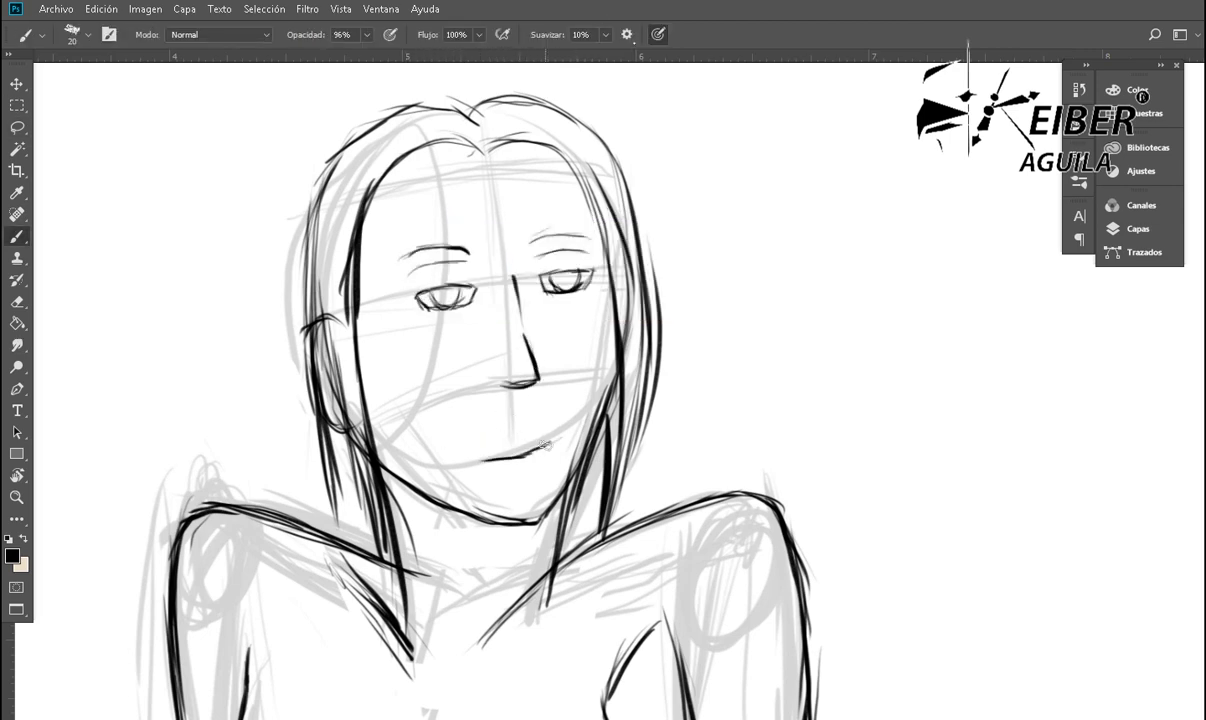
key(ctrl+plus)
mouse_move(609, 637)
mouse_down()
mouse_move(732, 581)
mouse_move(770, 600)
mouse_up()
drag(557, 390, 414, 410)
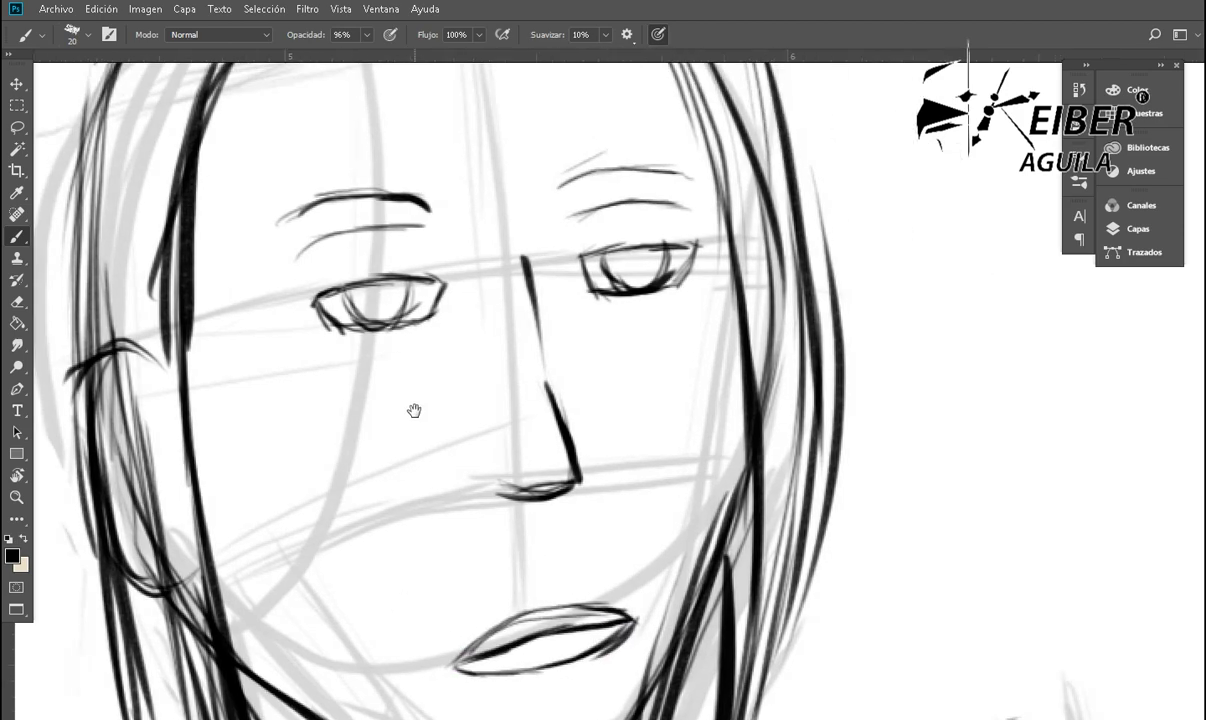
key(ctrl+minus)
drag(291, 170, 807, 614)
drag(593, 272, 707, 290)
Step: Draw the eyes, an eyebrow and a small nose stroke
mouse_move(636, 300)
mouse_down()
mouse_move(717, 329)
mouse_move(740, 262)
mouse_up()
drag(605, 230, 655, 215)
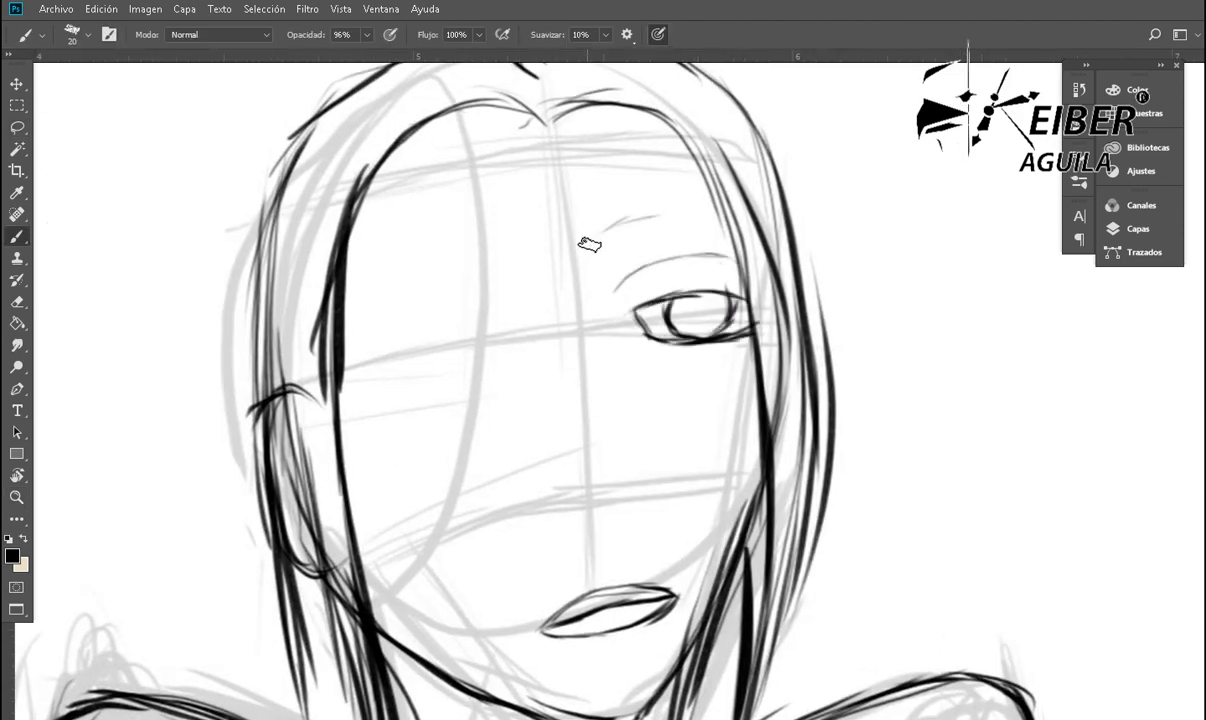
key(ctrl+minus)
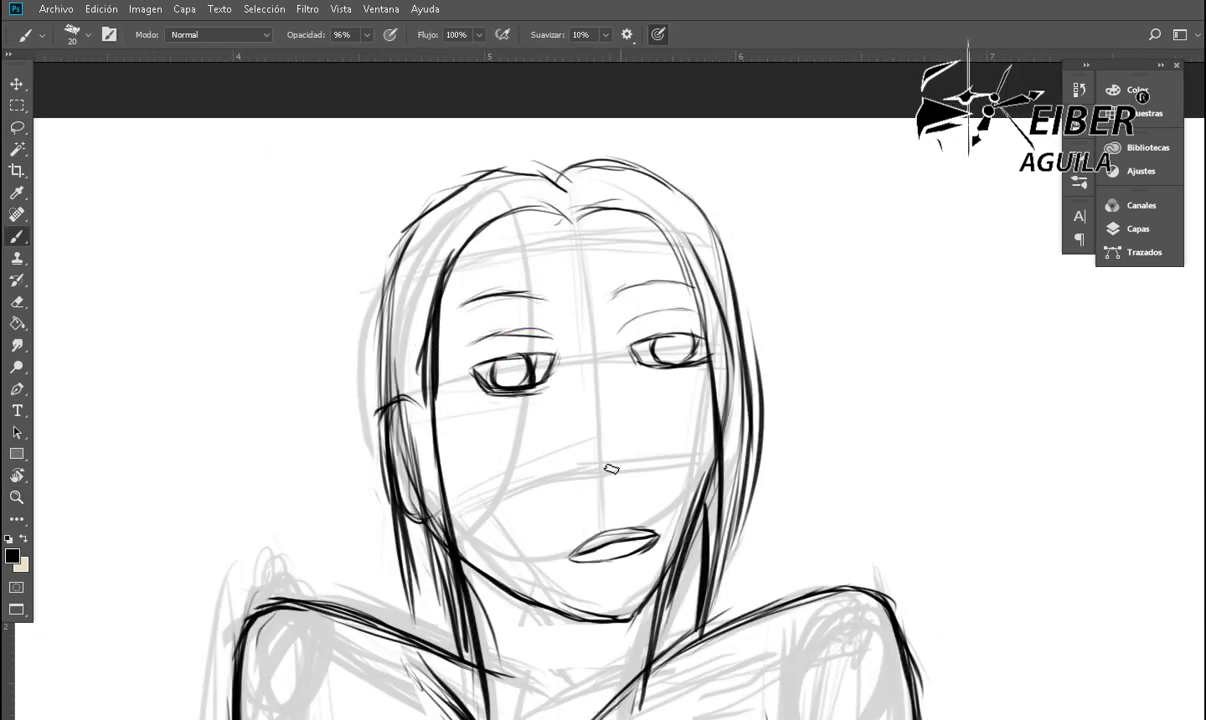
drag(545, 445, 608, 450)
key(ctrl+minus)
key(ctrl+minus)
Step: Lasso the face features and delete them
key(l)
drag(420, 450, 400, 445)
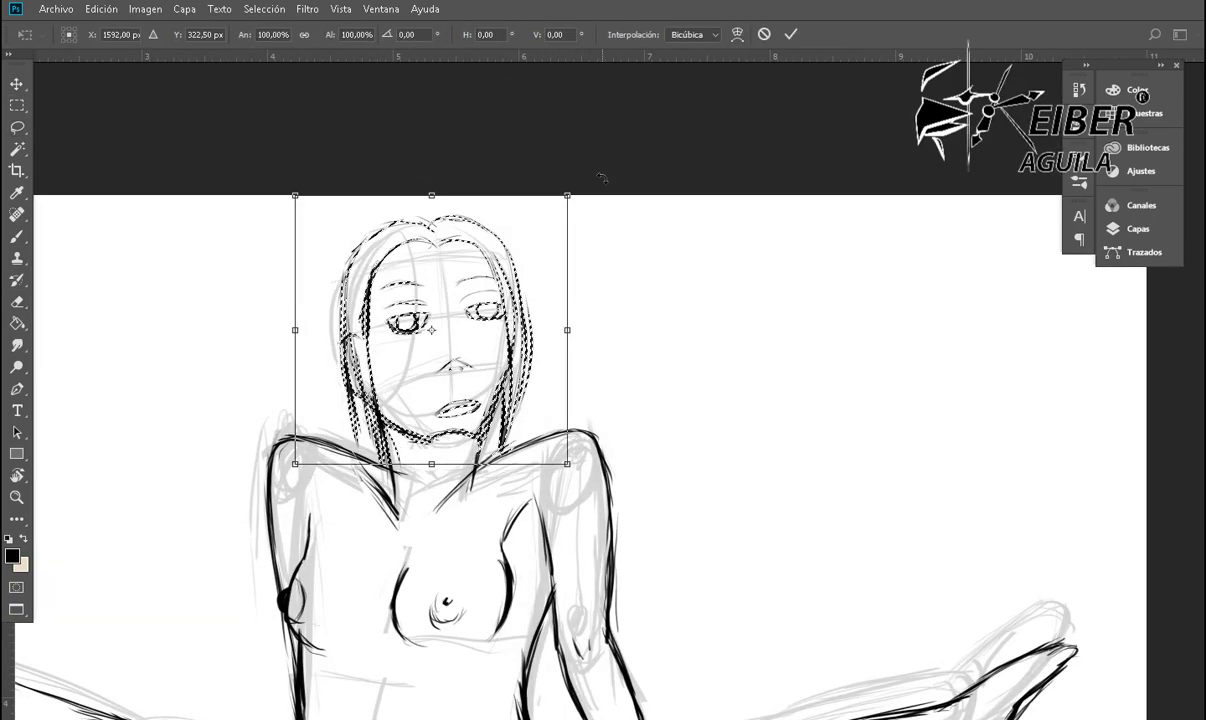
key(ctrl+plus)
key(Delete)
key(ctrl+d)
key(b)
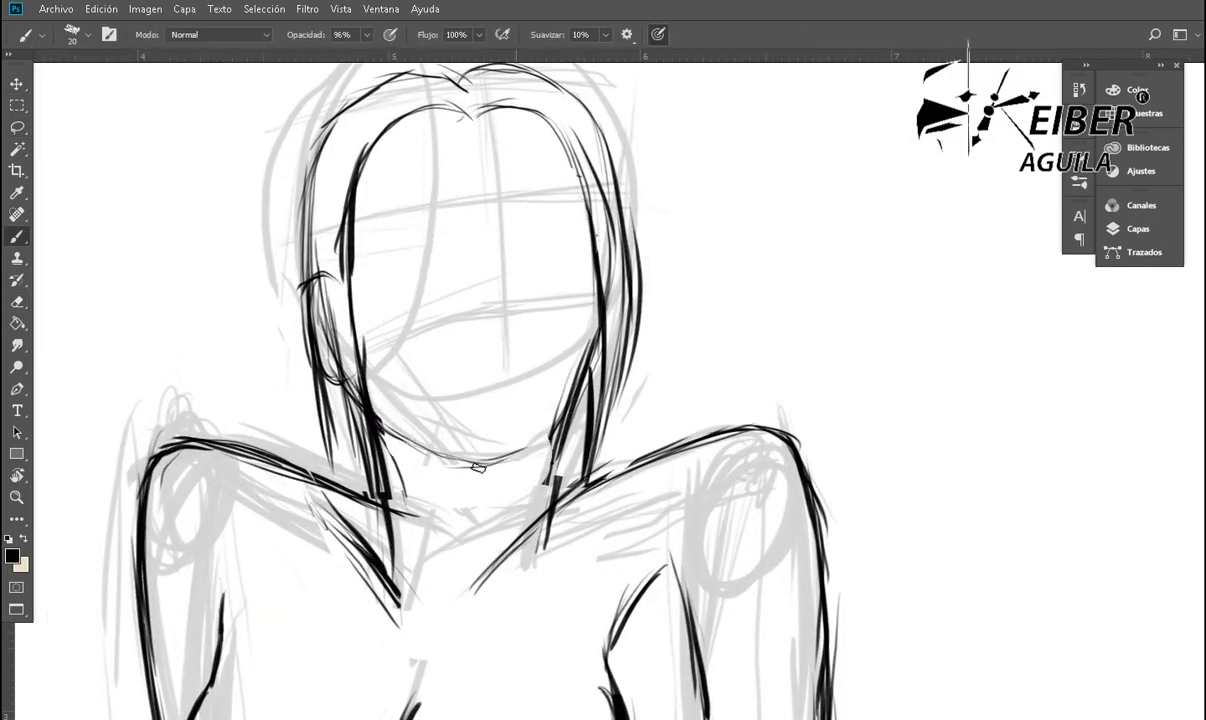
Step: Zoom out and show the Layers panel with Capa 1 hidden
key(ctrl+minus)
key(F7)
key(ctrl+t)
key(Escape)
key(ctrl+plus)
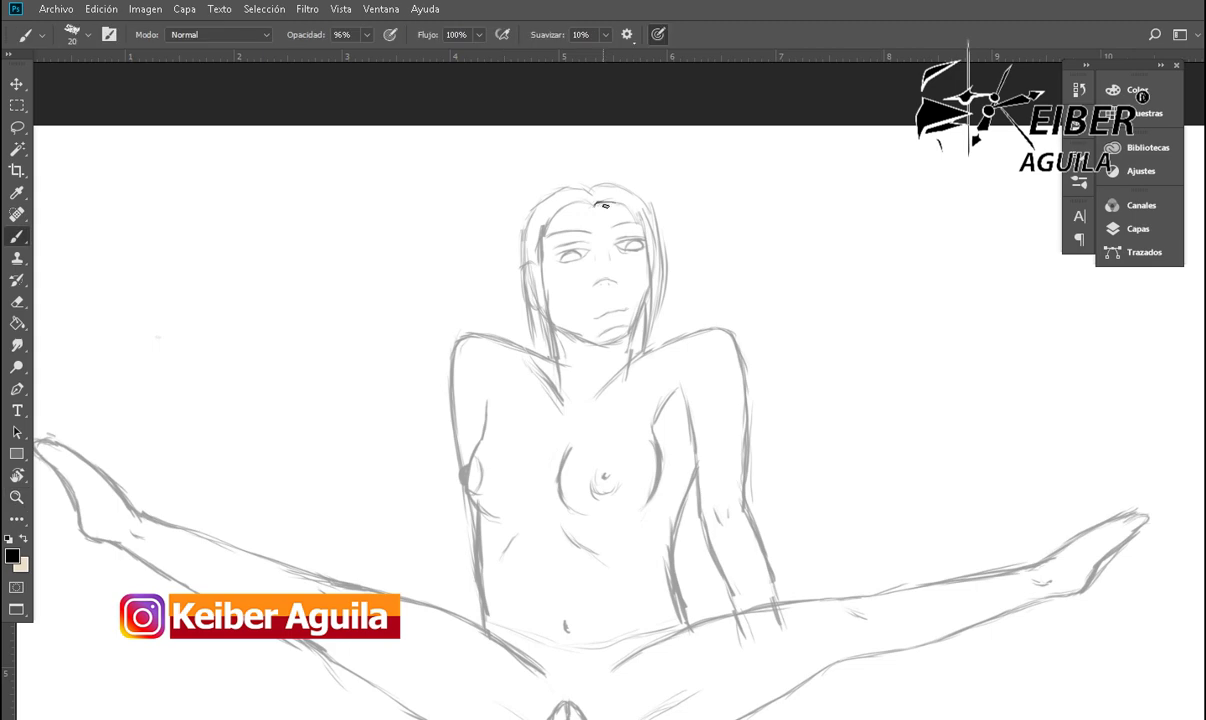
Step: Trace the hair, right shoulder and arm, chest and navel in darker lines
mouse_move(636, 358)
mouse_down()
mouse_move(606, 188)
mouse_move(566, 383)
mouse_move(777, 600)
mouse_up()
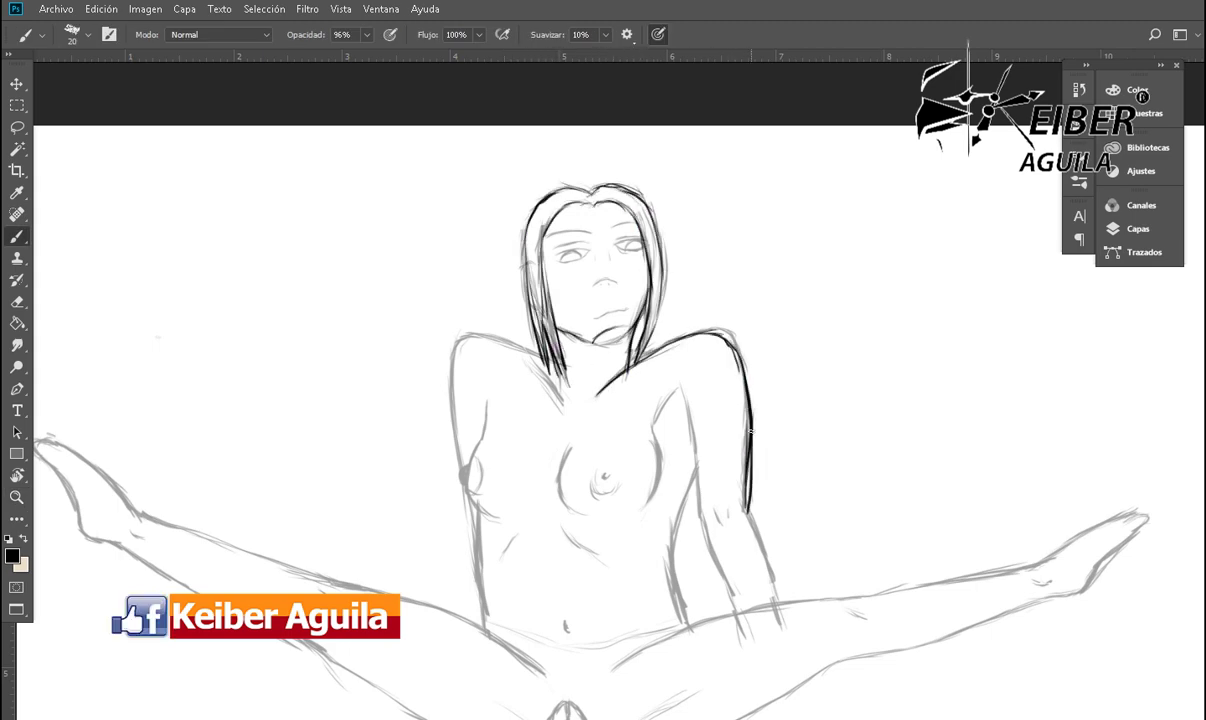
drag(685, 390, 697, 505)
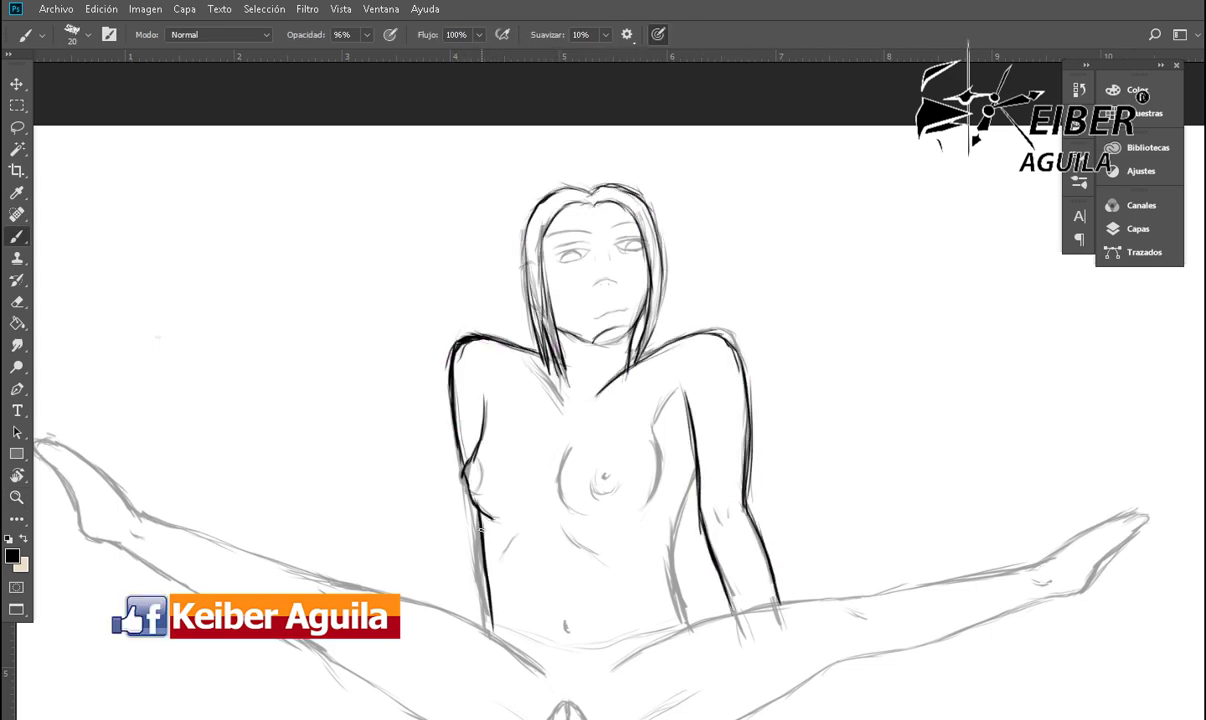
drag(604, 487, 500, 540)
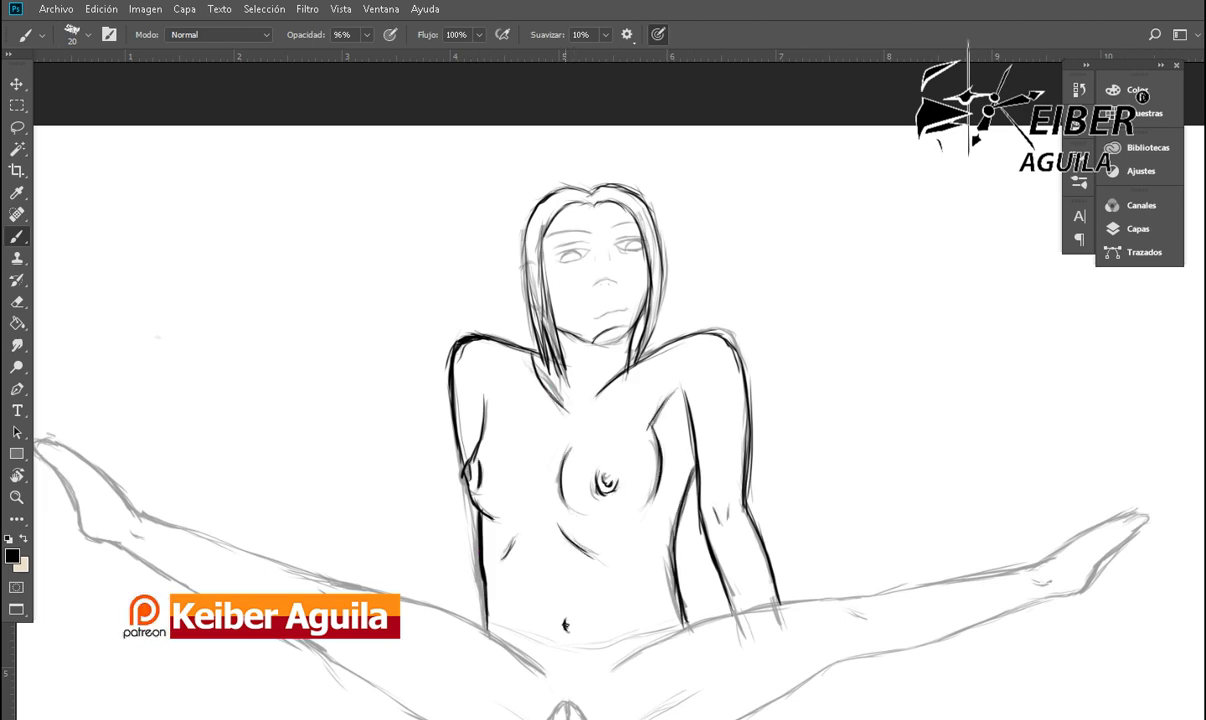
drag(610, 640, 1109, 522)
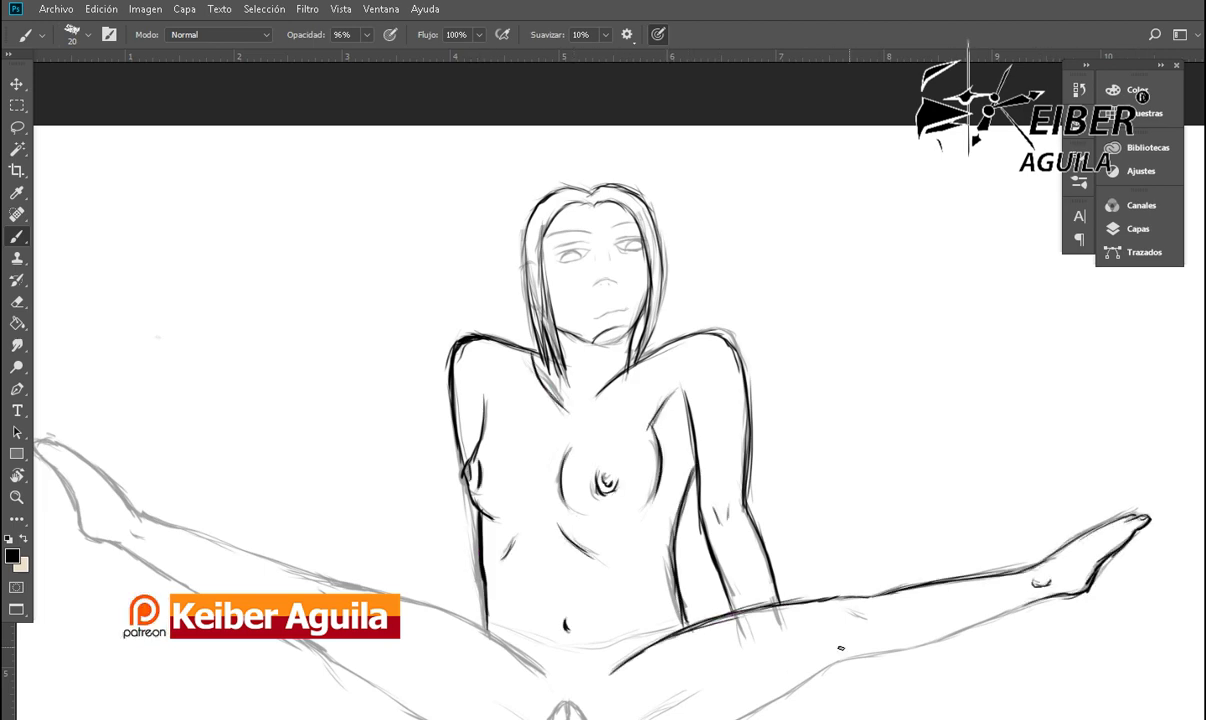
Step: Trace the pelvis, both legs and feet in darker lines
drag(790, 612, 990, 560)
drag(900, 560, 930, 490)
drag(790, 570, 584, 639)
drag(625, 616, 474, 641)
drag(319, 564, 135, 441)
mouse_move(536, 565)
mouse_down()
mouse_move(95, 351)
mouse_move(87, 402)
mouse_up()
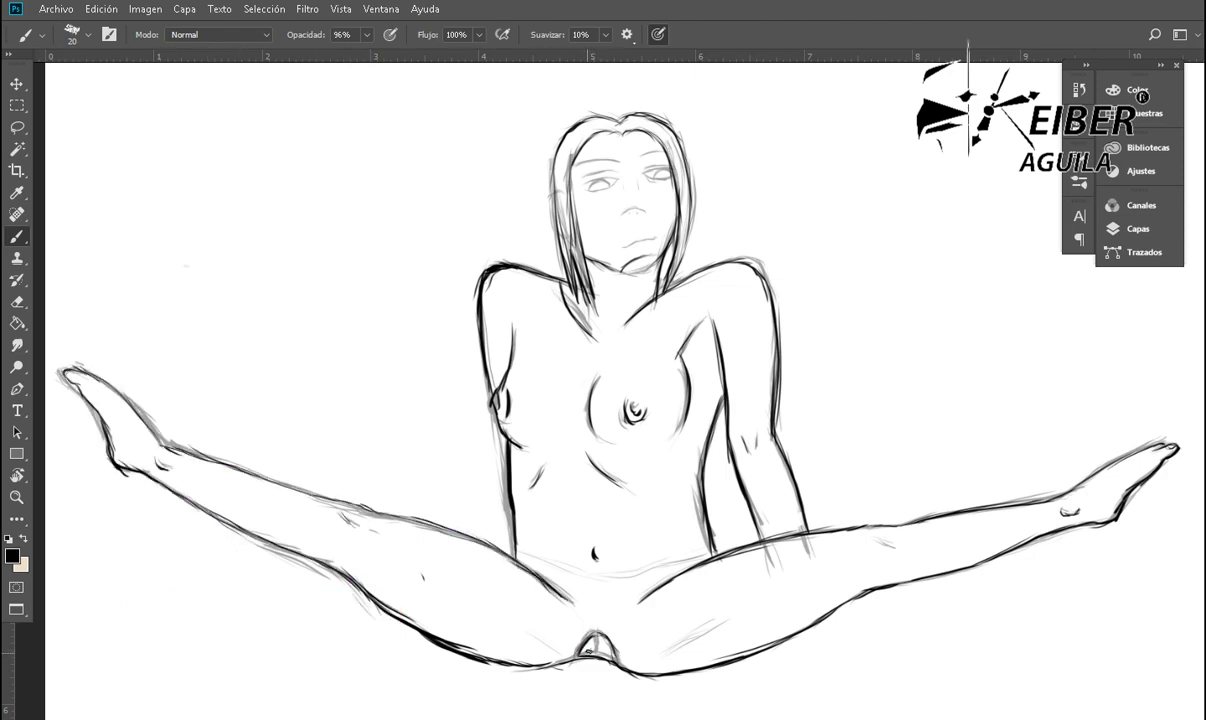
Step: Darken the right eye, left eyebrow and left upper eyelid
scroll(662, 62, up, 3)
mouse_move(600, 405)
mouse_down()
mouse_move(690, 395)
mouse_move(695, 415)
mouse_move(660, 400)
mouse_up()
drag(385, 392, 517, 372)
drag(408, 414, 526, 414)
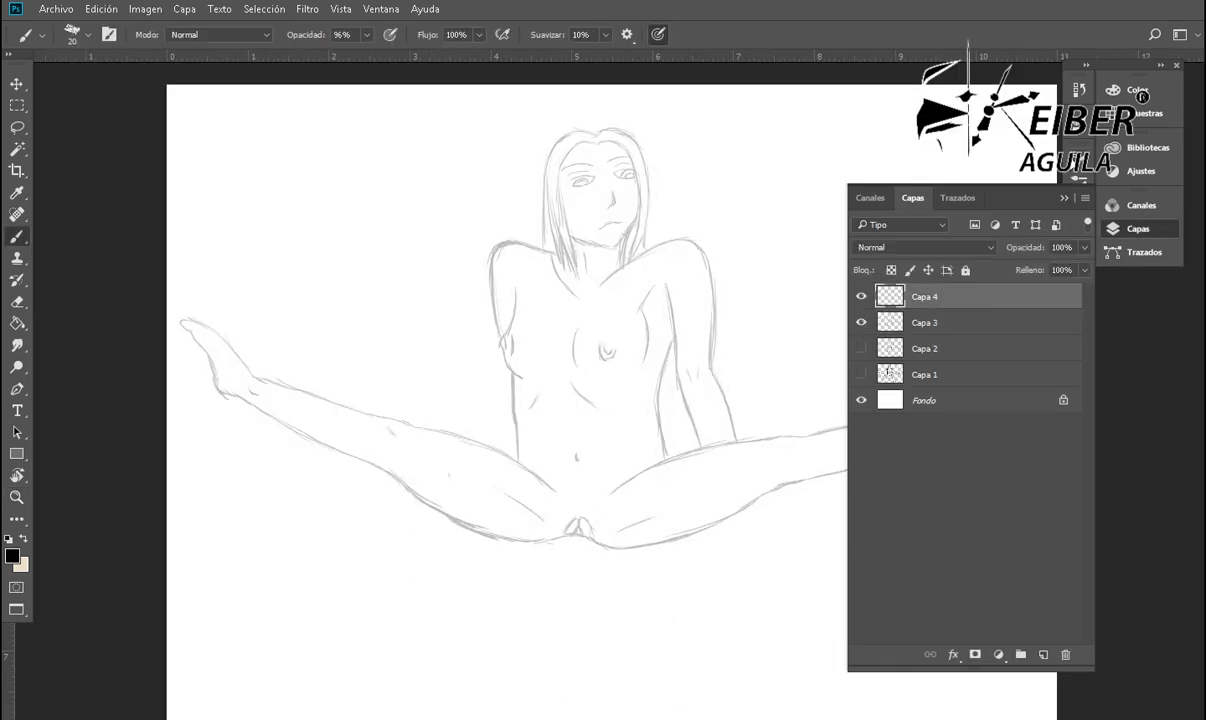
Step: Zoom in on the face, undo the stray stroke, and ink the outer and inner right hair contours
key(z)
click(560, 215)
drag(510, 175, 512, 290)
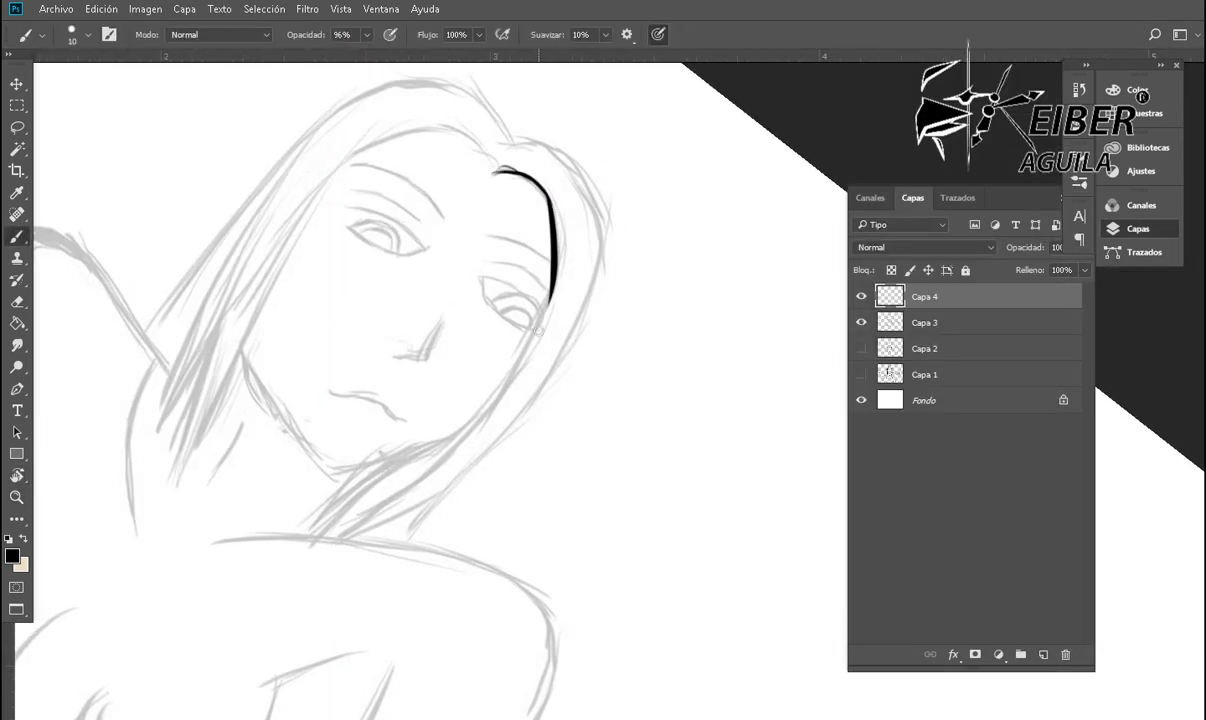
key(ctrl+z)
key(z)
key(b)
drag(468, 175, 595, 580)
drag(455, 145, 648, 430)
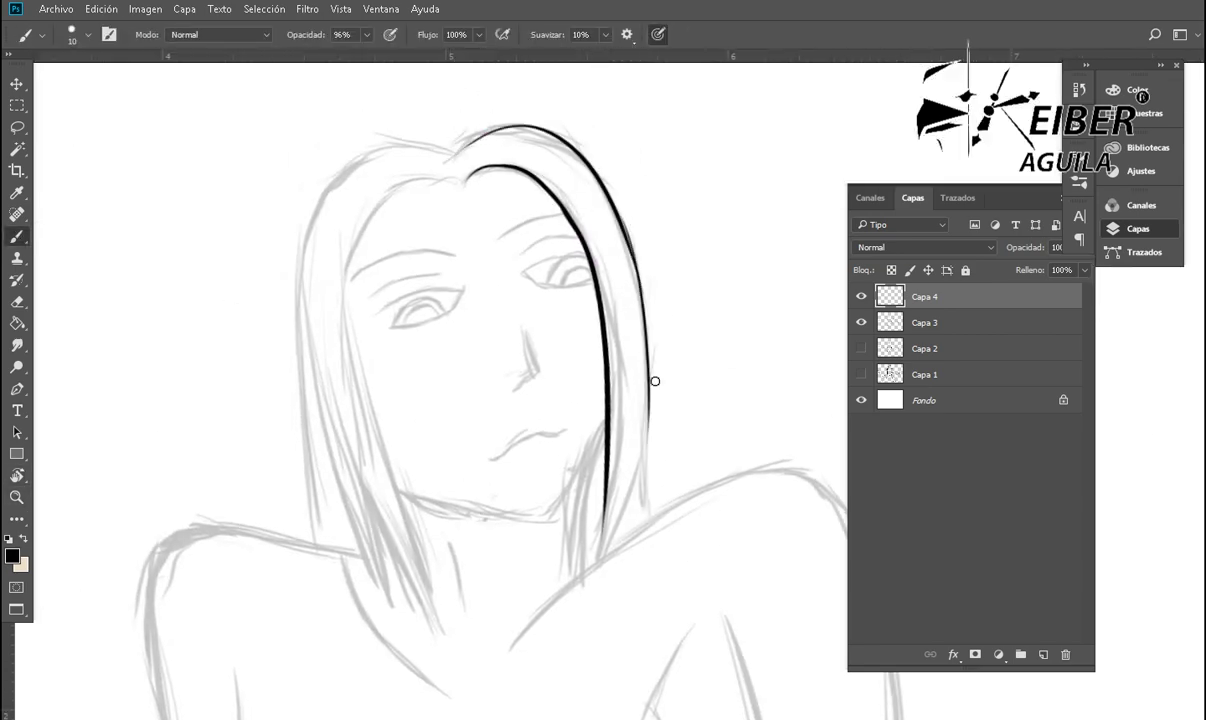
Step: Ink the top and left side of the hair, plus strands left of the face
mouse_move(657, 542)
mouse_down()
mouse_move(538, 210)
mouse_move(650, 158)
mouse_up()
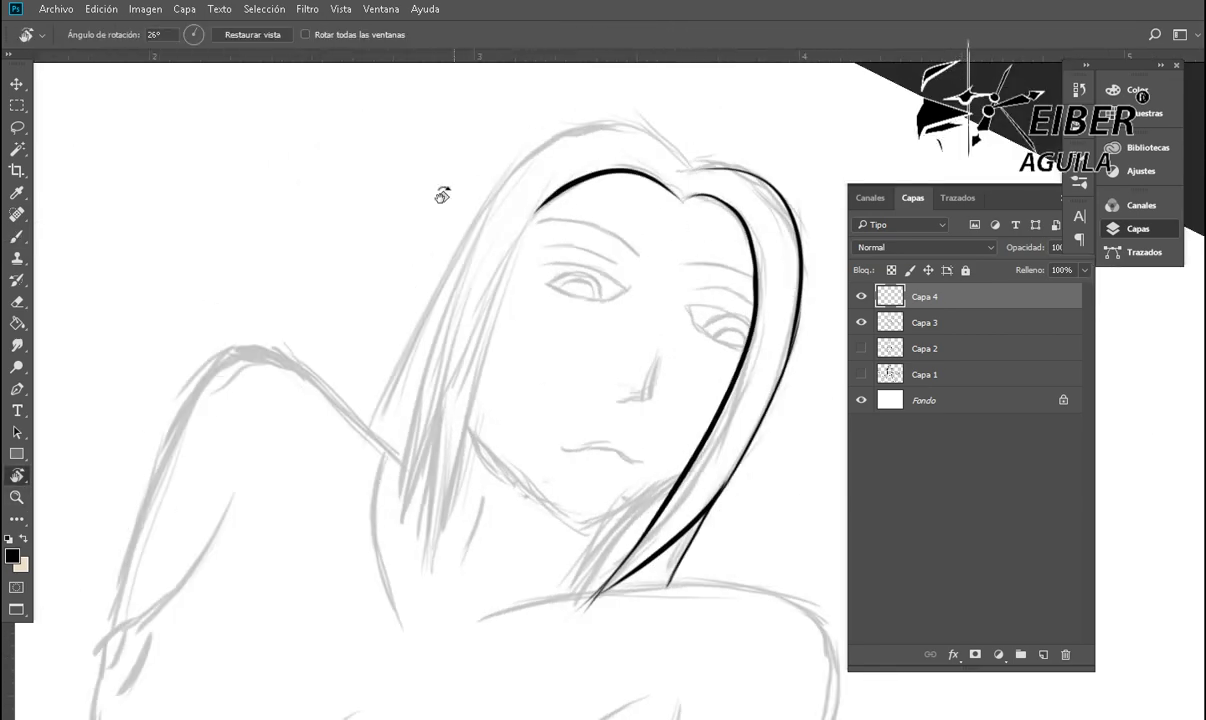
mouse_move(412, 185)
mouse_down()
mouse_move(497, 532)
mouse_move(480, 600)
mouse_up()
drag(405, 318, 450, 550)
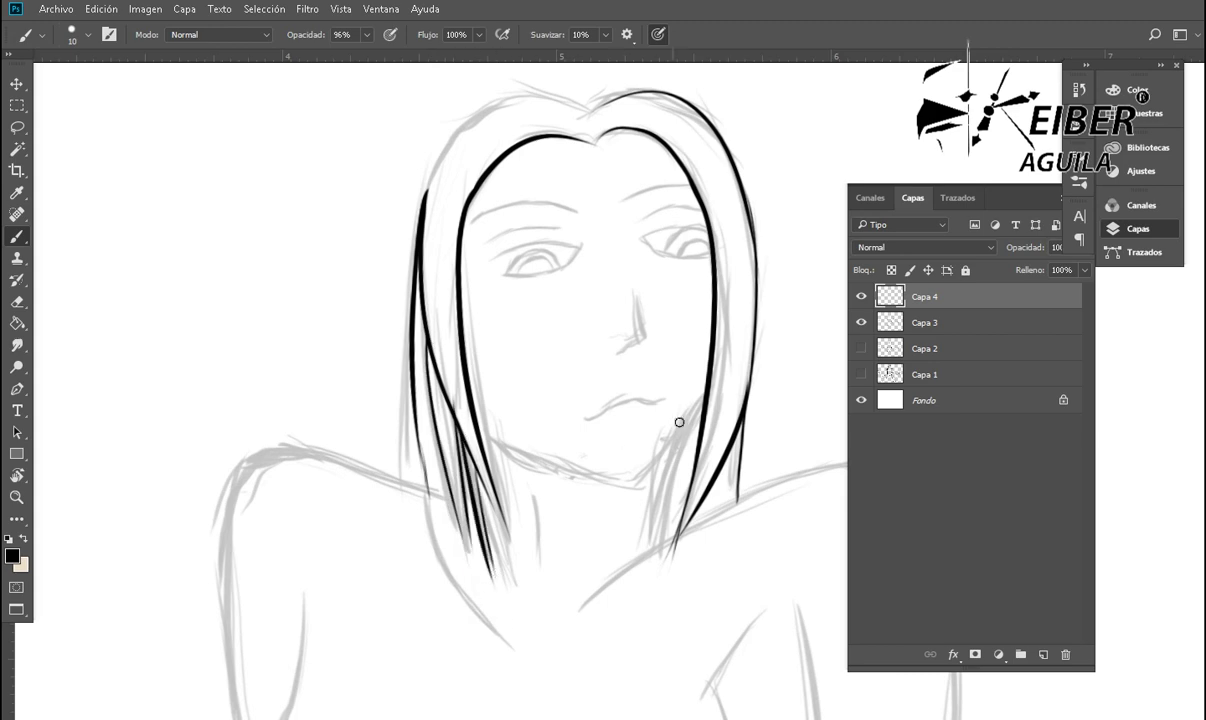
drag(432, 405, 466, 552)
key(r)
drag(380, 210, 565, 249)
key(b)
mouse_move(515, 155)
mouse_down()
mouse_move(562, 312)
mouse_move(450, 420)
mouse_up()
Step: With the canvas rotated to 63°, ink the back contour, a chest stroke and the shoulder top
key(r)
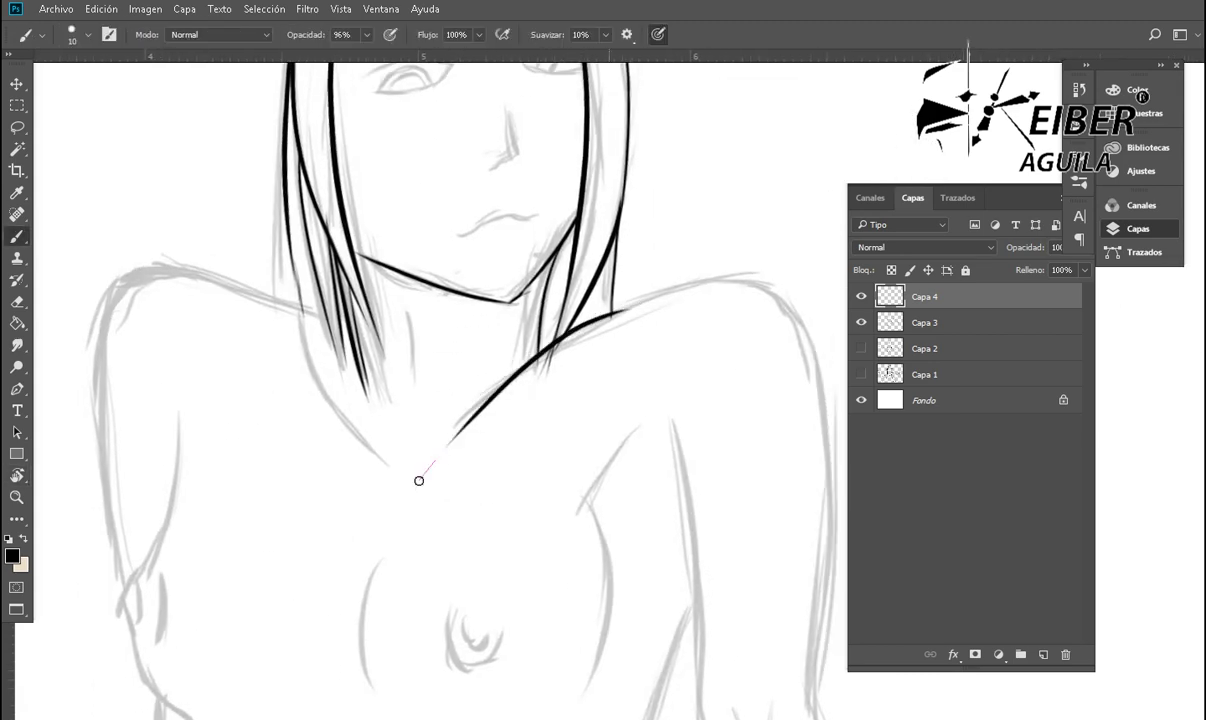
key(r)
mouse_move(417, 476)
mouse_down()
mouse_move(473, 311)
mouse_move(627, 571)
mouse_move(660, 200)
mouse_up()
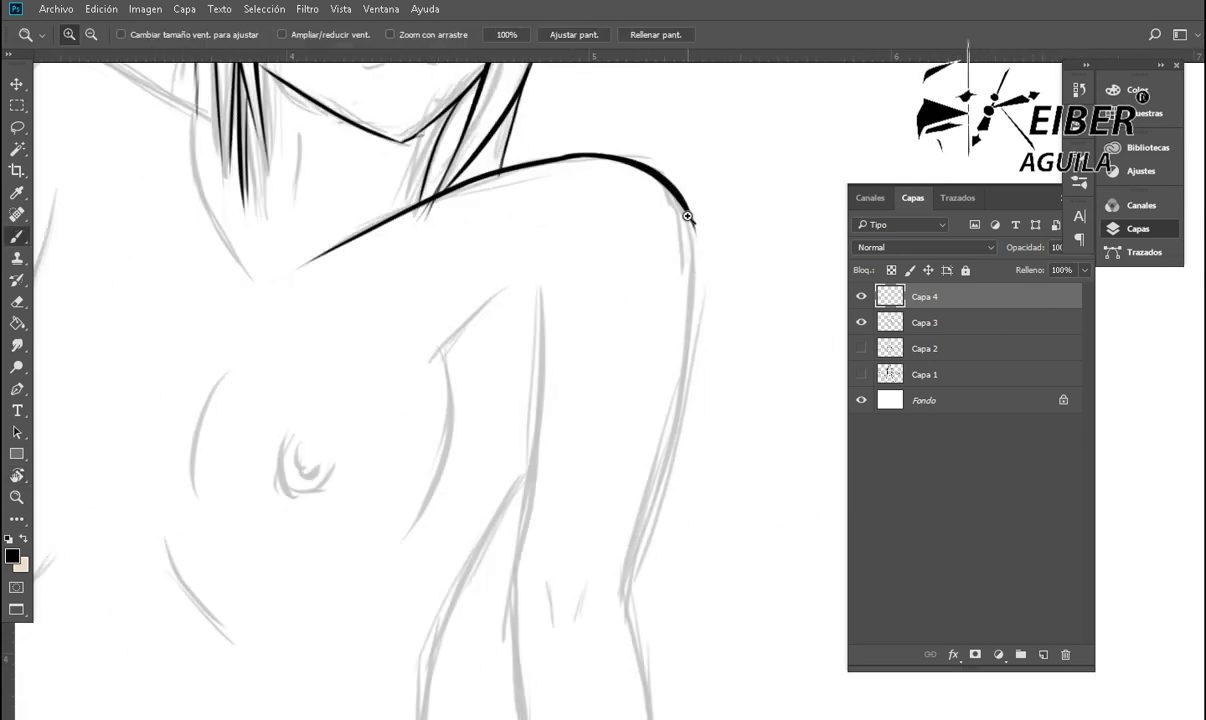
mouse_move(620, 300)
mouse_down()
mouse_move(640, 698)
mouse_move(668, 648)
mouse_up()
mouse_move(510, 360)
mouse_down()
mouse_move(505, 630)
mouse_move(520, 303)
mouse_move(366, 268)
mouse_up()
key(ctrl+z)
drag(490, 476, 500, 540)
key(r)
mouse_move(600, 400)
mouse_down()
mouse_move(288, 551)
mouse_move(601, 263)
mouse_move(474, 316)
mouse_move(560, 270)
mouse_move(528, 548)
mouse_up()
key(r)
drag(522, 382, 570, 520)
Step: Ink the outer arm outline and the arm's left edge, undoing one misplaced stroke
drag(470, 312, 535, 595)
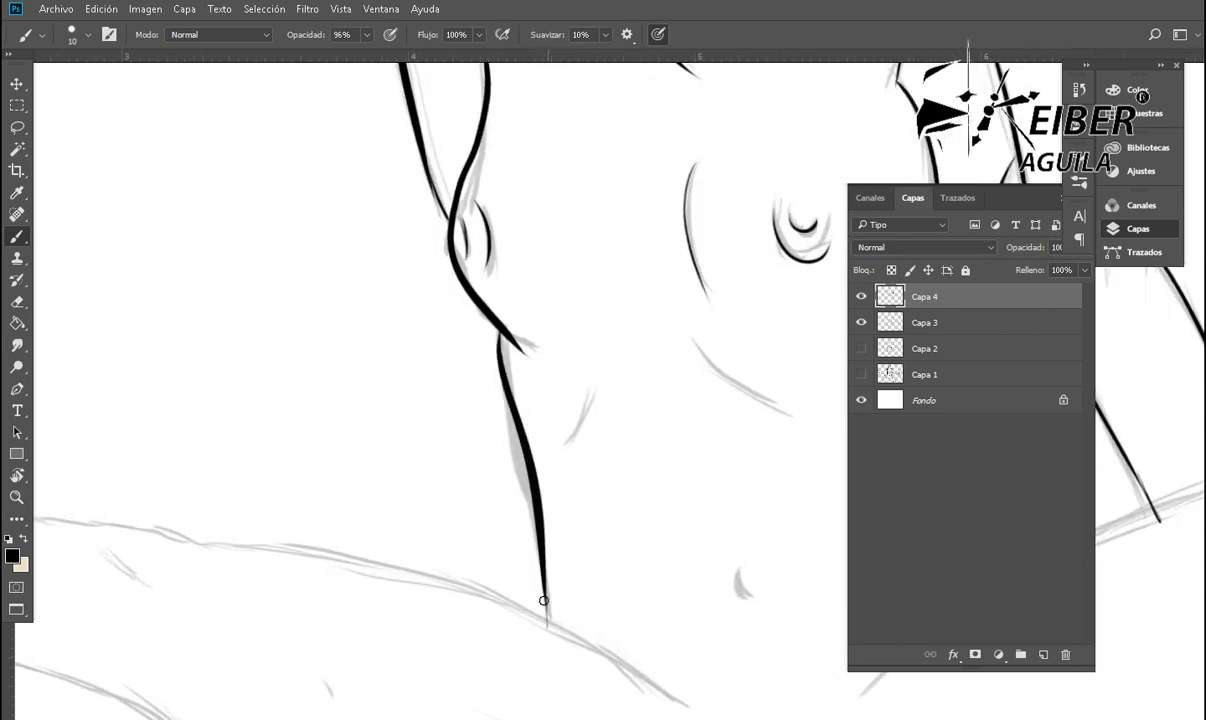
scroll(479, 124, down, 2)
scroll(479, 300, down, 5)
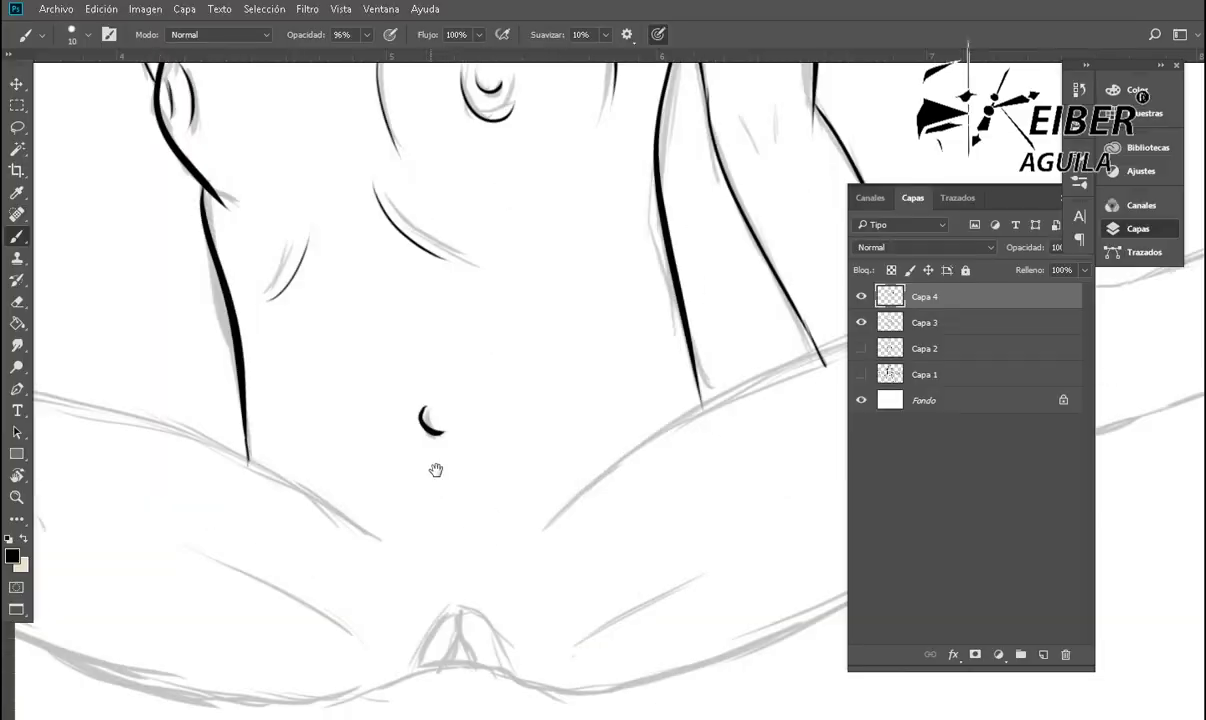
scroll(436, 471, up, 5)
drag(495, 268, 466, 553)
drag(540, 180, 530, 660)
key(ctrl+z)
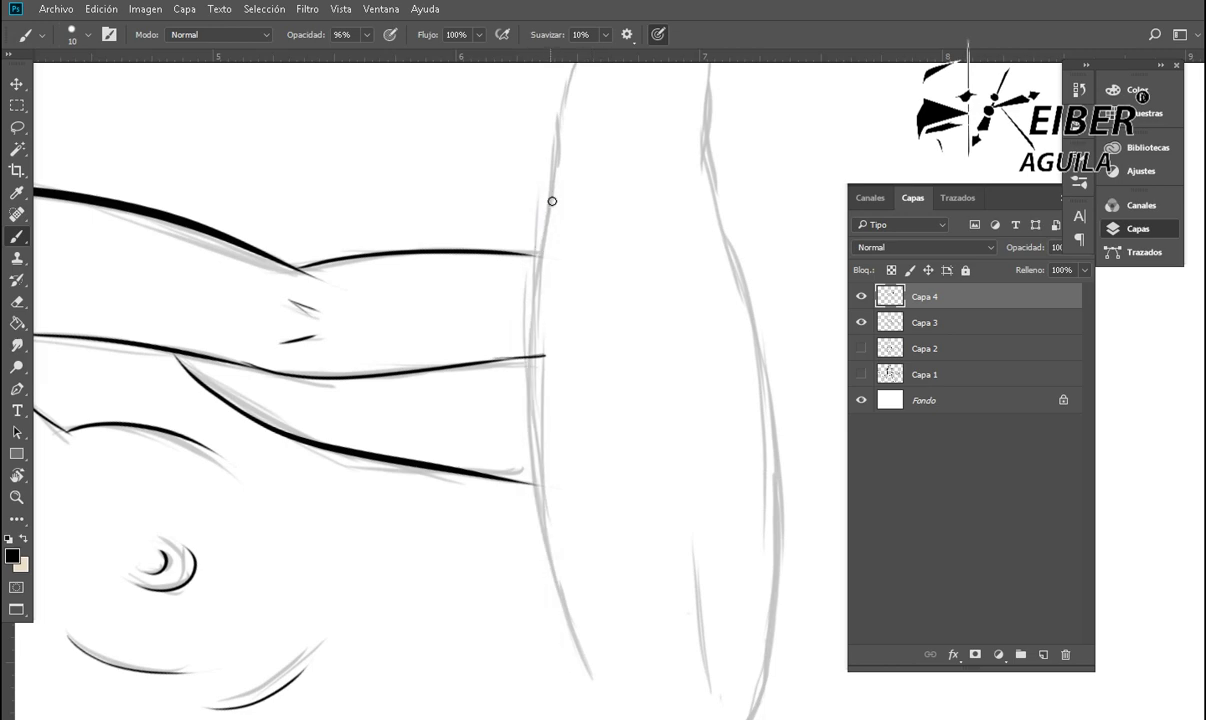
drag(540, 715, 566, 400)
mouse_move(563, 474)
mouse_down()
mouse_move(588, 322)
mouse_move(485, 110)
mouse_up()
Step: Ink both edges of the hand, the upright arm's edge and a short stroke near the wrist
mouse_move(455, 150)
mouse_down()
mouse_move(510, 336)
mouse_move(451, 152)
mouse_up()
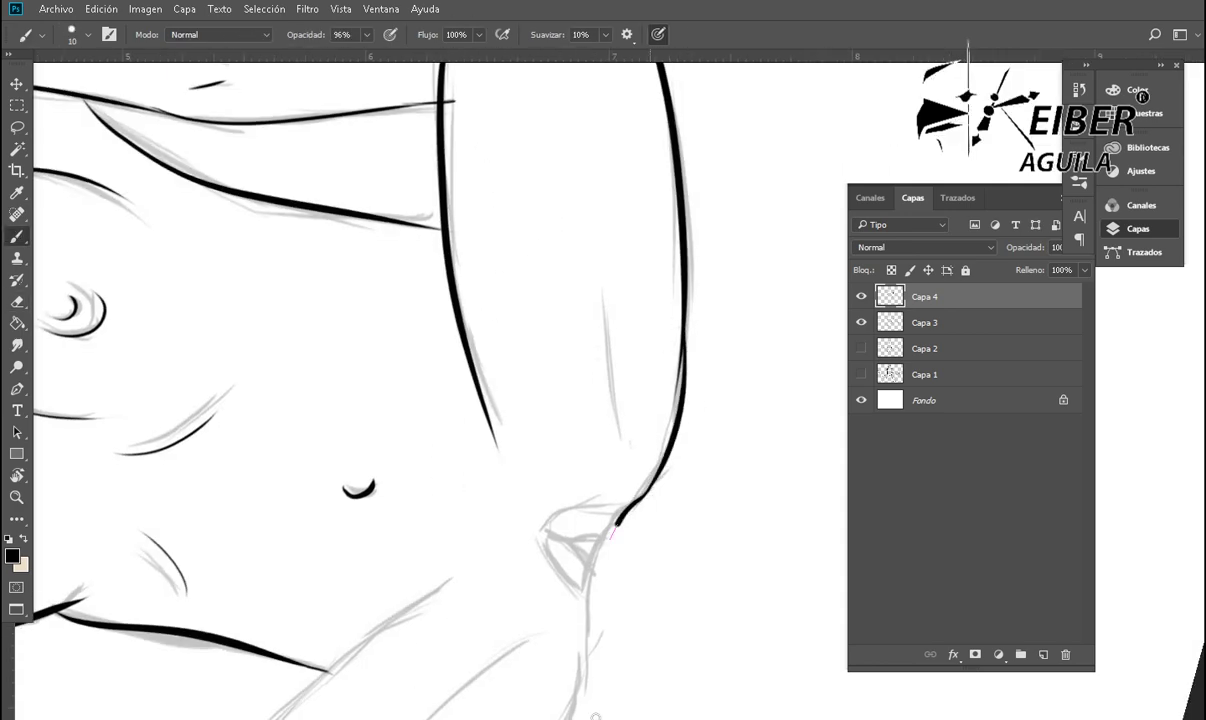
mouse_move(566, 270)
mouse_down()
mouse_move(625, 450)
mouse_move(385, 231)
mouse_up()
key(r)
key(b)
mouse_move(585, 560)
mouse_down()
mouse_move(598, 334)
mouse_move(665, 118)
mouse_move(673, 394)
mouse_move(565, 422)
mouse_up()
mouse_move(420, 160)
mouse_down()
mouse_move(572, 388)
mouse_move(460, 366)
mouse_up()
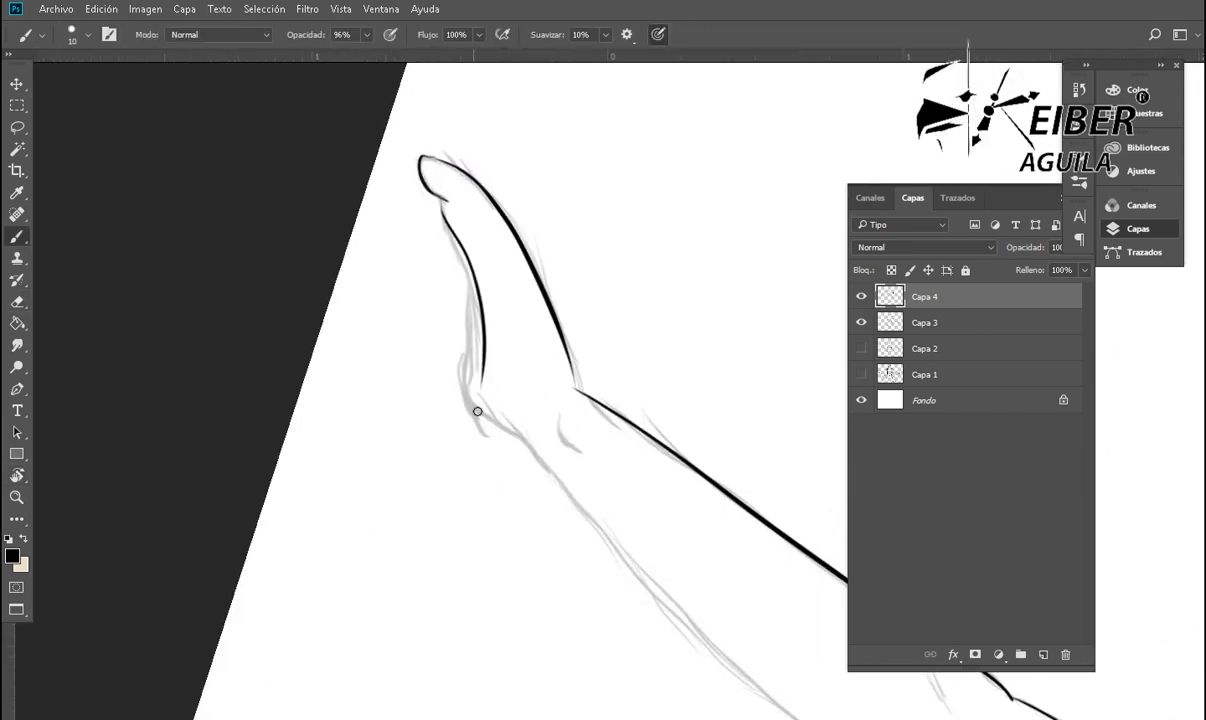
drag(525, 438, 460, 366)
drag(437, 173, 395, 95)
mouse_move(514, 342)
mouse_down()
mouse_move(538, 377)
mouse_move(358, 304)
mouse_up()
mouse_move(412, 231)
mouse_down()
mouse_move(444, 353)
mouse_move(357, 121)
mouse_move(512, 598)
mouse_up()
drag(500, 400, 394, 399)
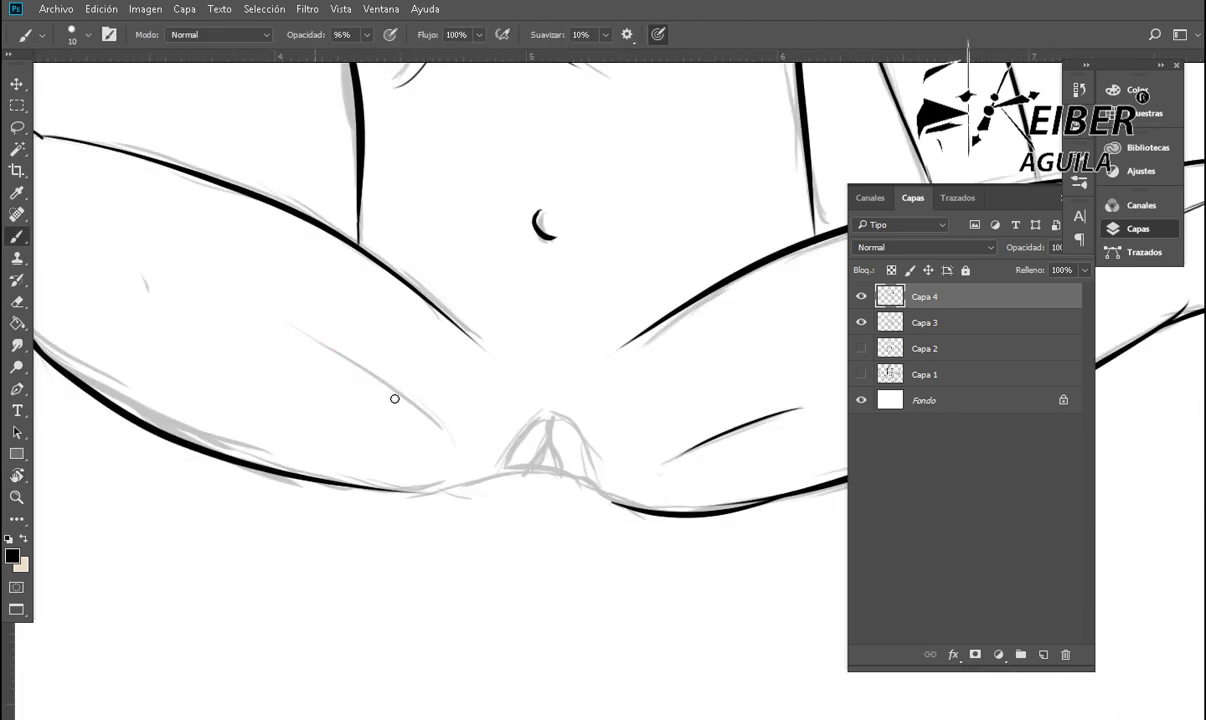
Step: With the legs turned vertical, ink the arch between the thighs and two interior hip lines
mouse_move(536, 444)
mouse_down()
mouse_move(764, 272)
mouse_move(543, 254)
mouse_move(619, 422)
mouse_up()
scroll(619, 422, up, 5)
drag(415, 490, 690, 545)
drag(555, 320, 595, 500)
mouse_move(546, 361)
mouse_down()
mouse_move(527, 482)
mouse_move(520, 440)
mouse_up()
key(ctrl+0)
Step: Zoom back in on the face and ink the eyebrows in black
key(z)
click(646, 189)
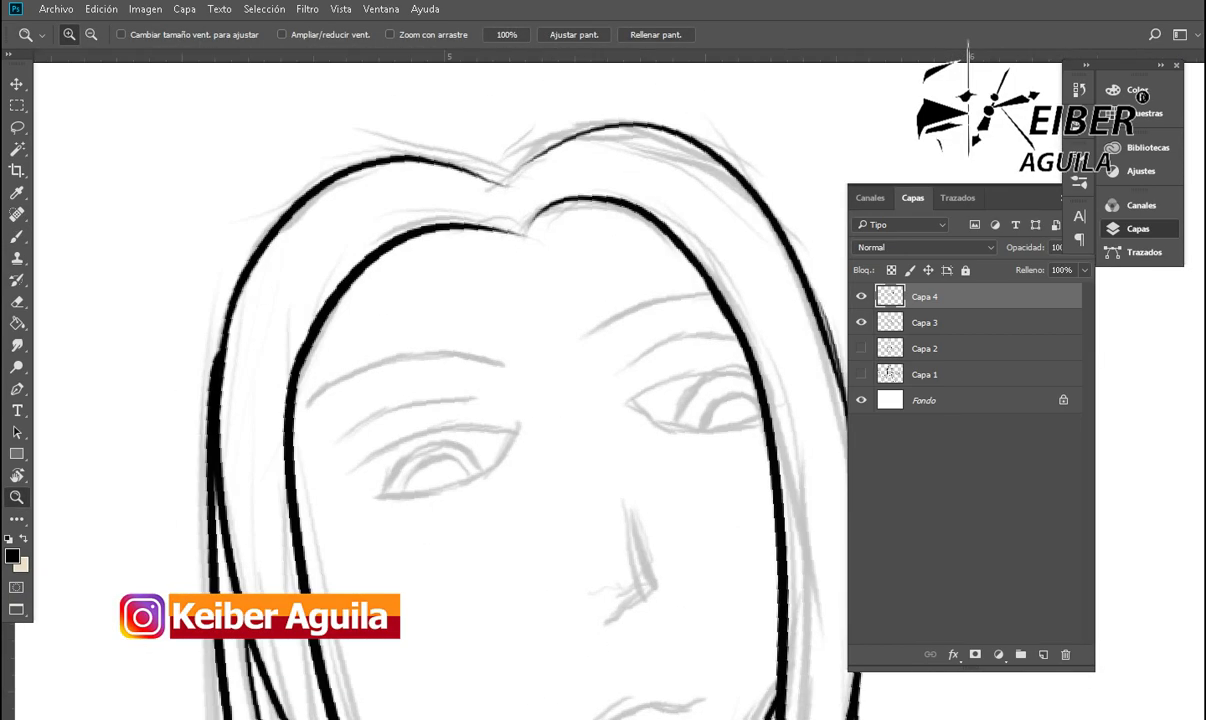
key(b)
scroll(312, 326, down, 3)
drag(307, 325, 503, 285)
drag(587, 260, 710, 213)
drag(627, 322, 765, 345)
mouse_move(678, 335)
mouse_down()
mouse_move(680, 350)
mouse_move(742, 290)
mouse_move(760, 330)
mouse_up()
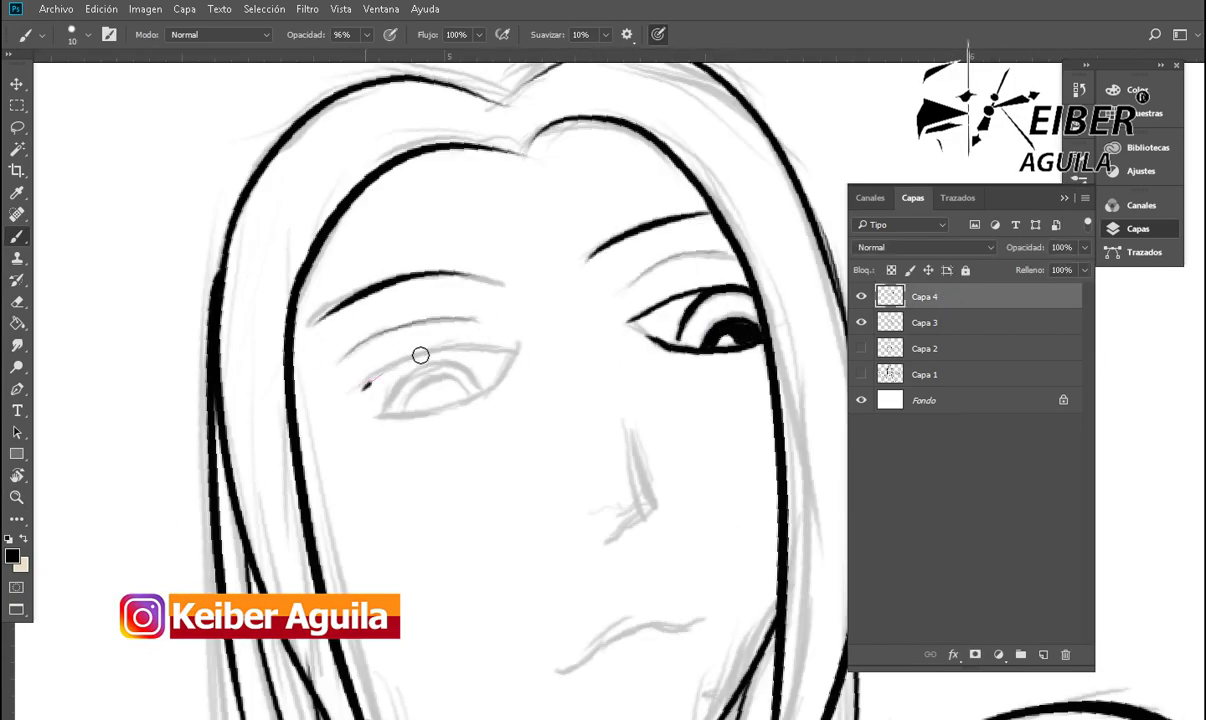
Step: Ink the eye lids, iris and pupil, the nose and the lips, then zoom out
drag(362, 387, 505, 352)
mouse_move(375, 415)
mouse_down()
mouse_move(492, 392)
mouse_move(464, 386)
mouse_up()
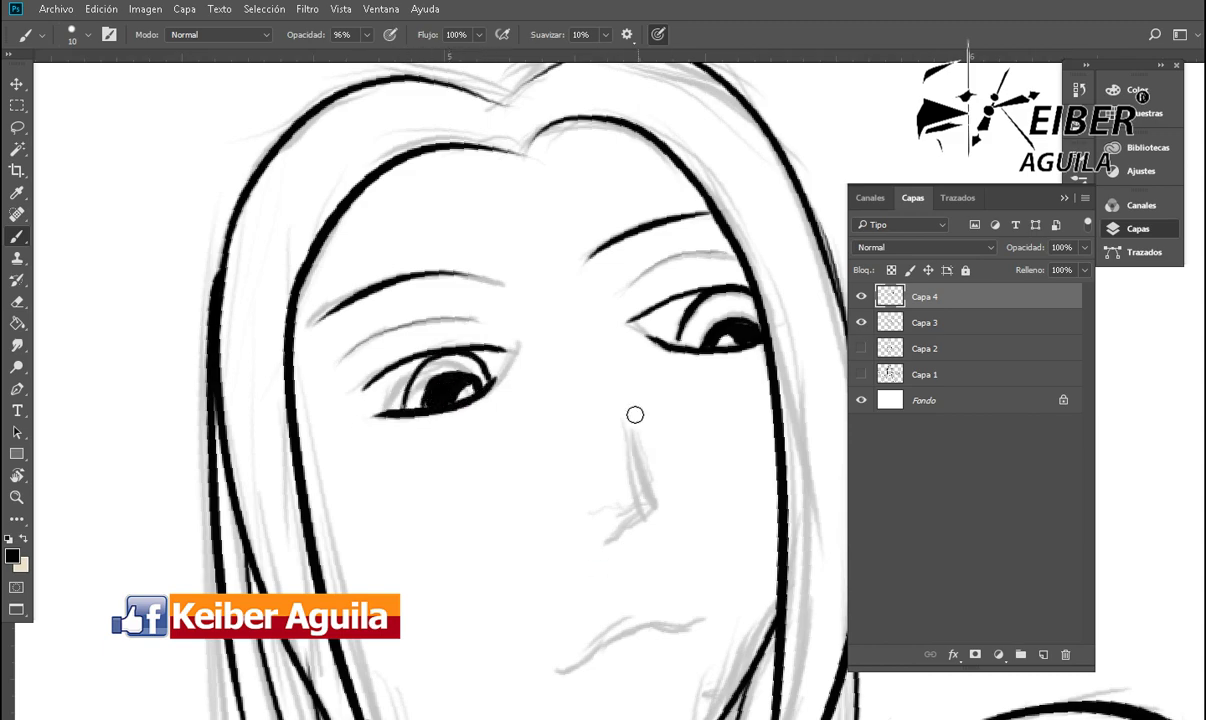
drag(598, 385, 618, 505)
mouse_move(525, 625)
mouse_down()
mouse_move(610, 592)
mouse_move(675, 590)
mouse_move(670, 565)
mouse_move(580, 580)
mouse_up()
key(ctrl+minus)
key(ctrl+minus)
key(ctrl+minus)
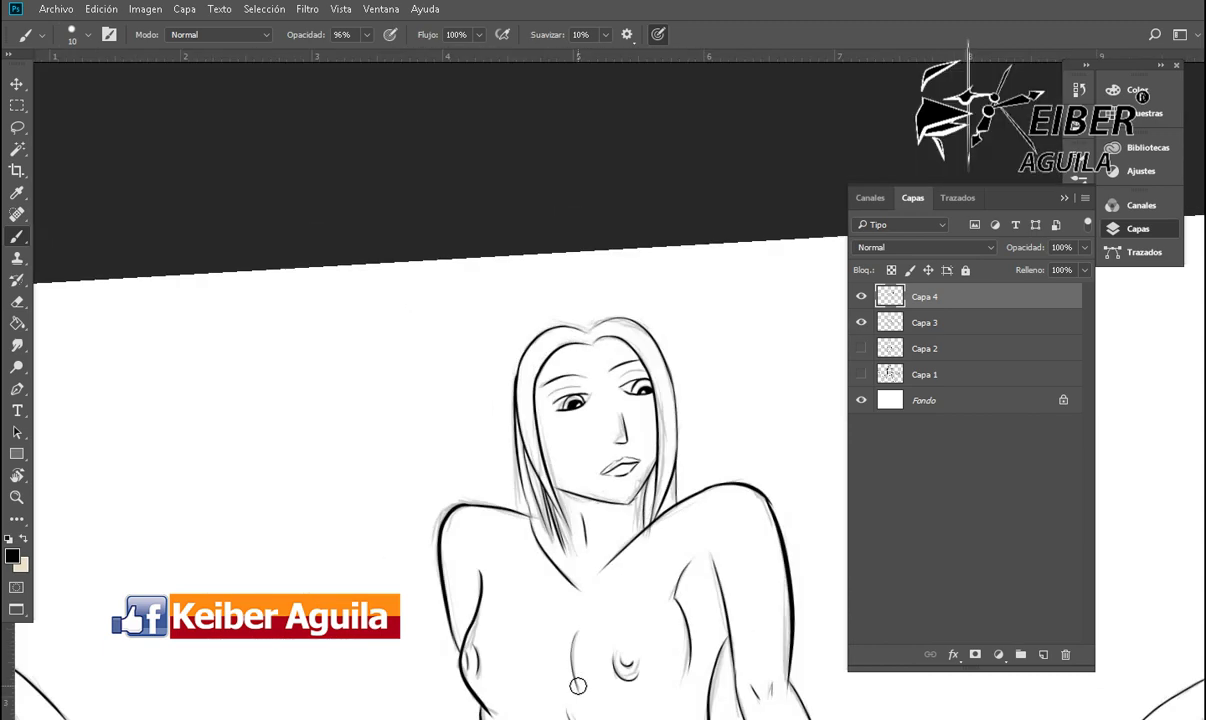
Step: Turn off Capa 3's visibility in the Layers panel, leaving only the Capa 4 inking
click(861, 322)
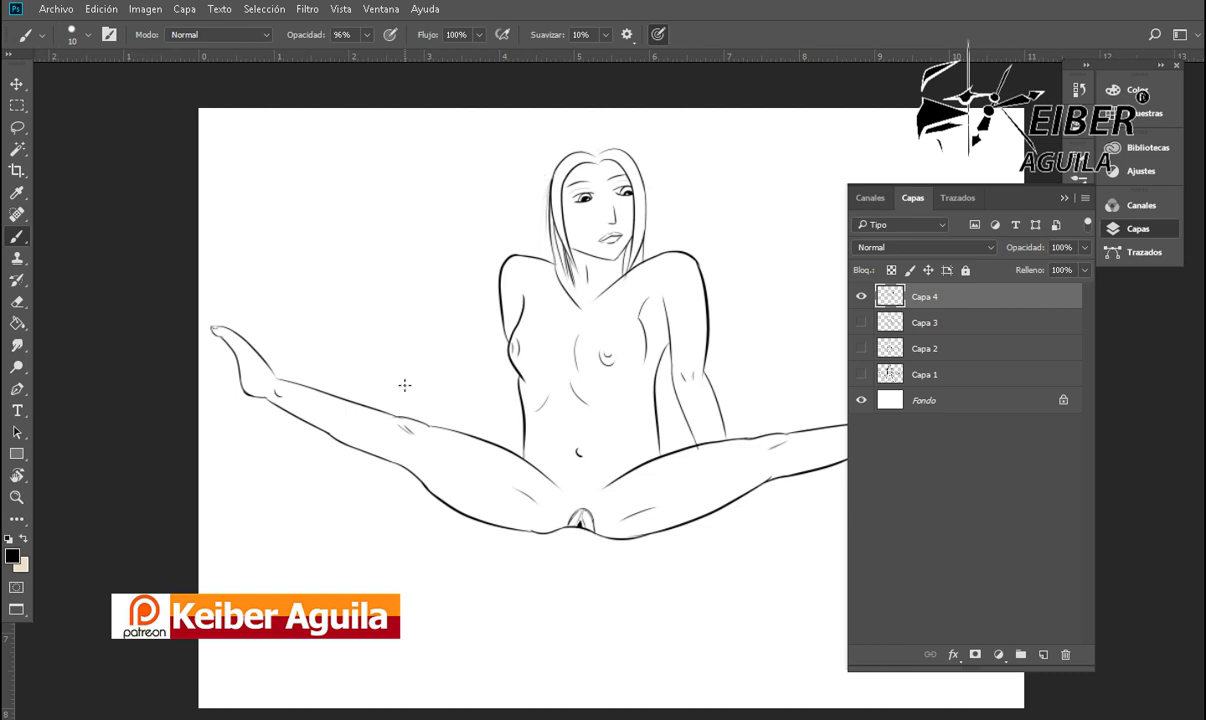